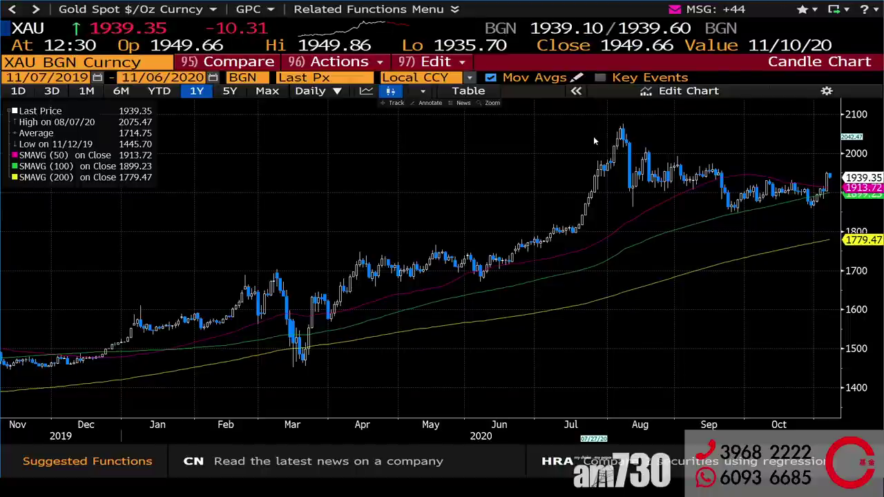
Step: Switch to the E-Commerce China workbook in Excel and open its Comparison sheet
key(Escape)
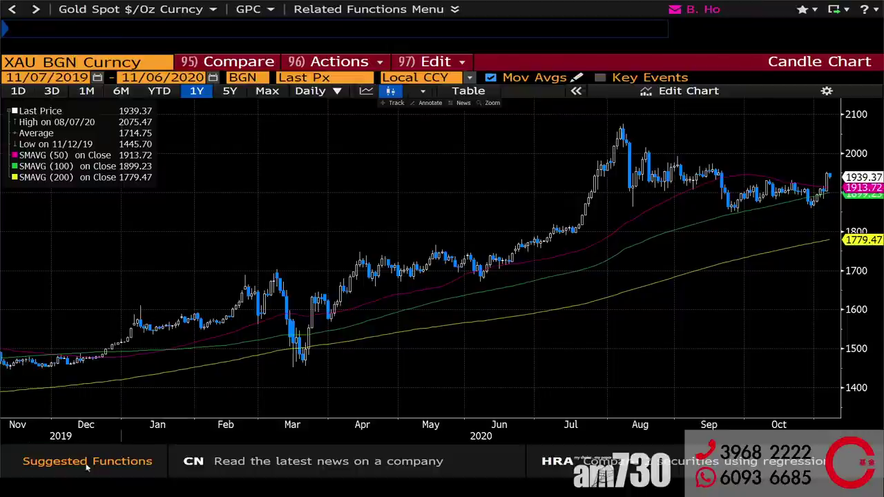
click(166, 451)
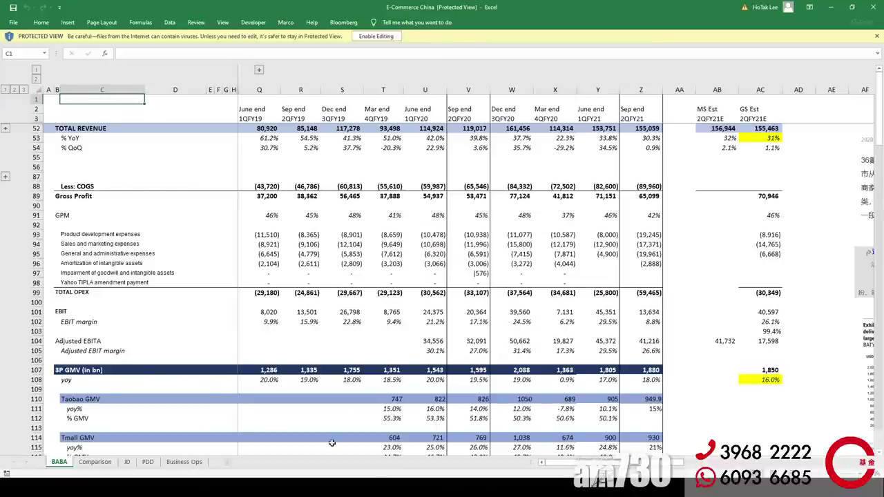
click(95, 462)
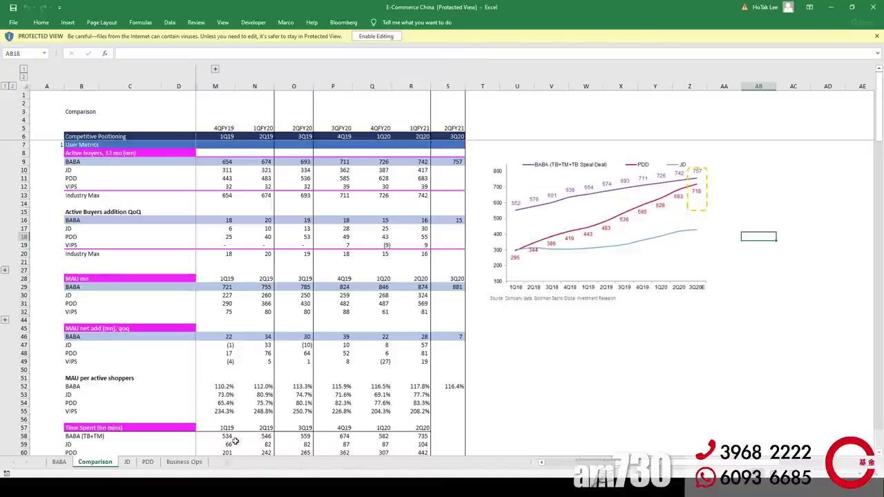
Step: Examine BABA's 3Q20 active buyers and compare its quarterly active buyer additions for 3Q20, 2Q20 and 3Q19
click(94, 162)
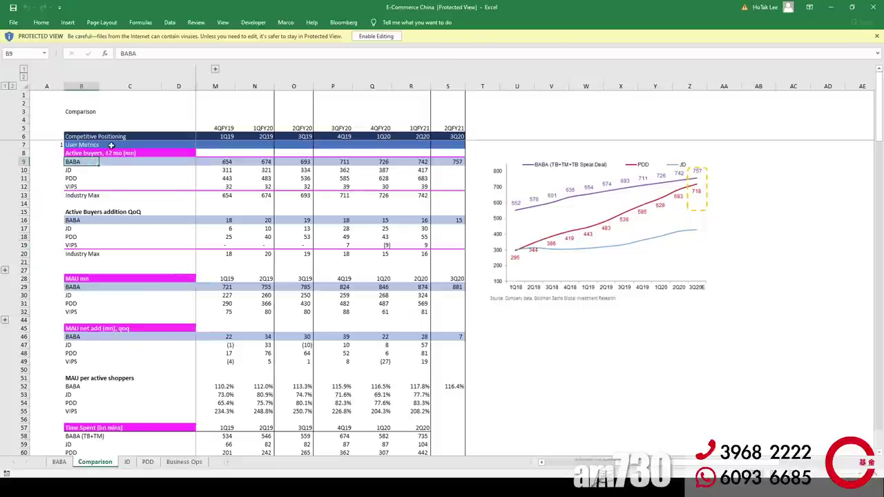
click(449, 164)
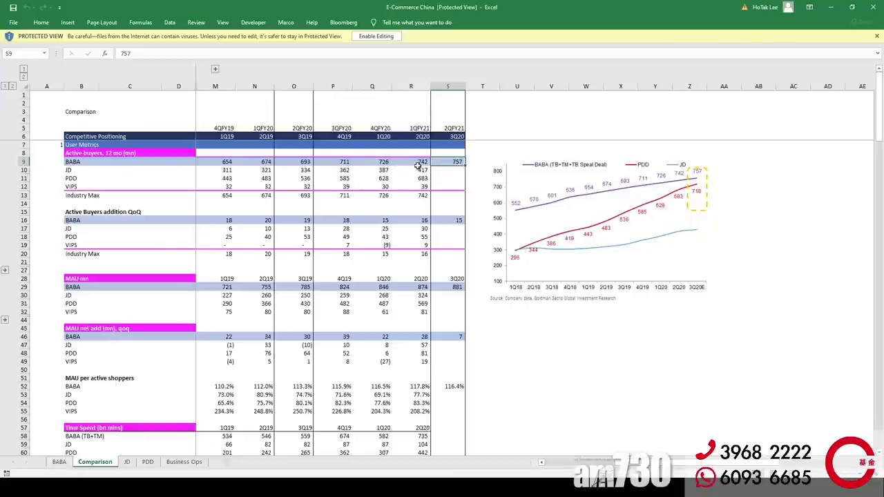
click(461, 219)
click(417, 220)
click(449, 221)
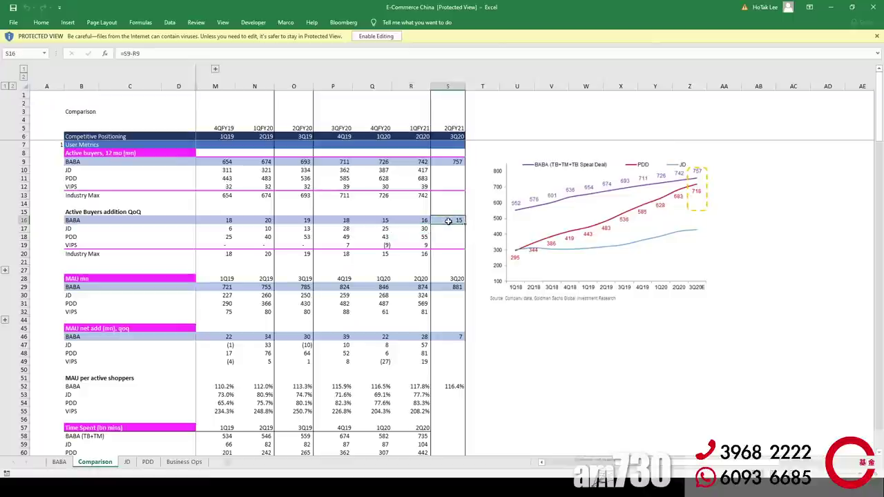
click(419, 221)
click(298, 220)
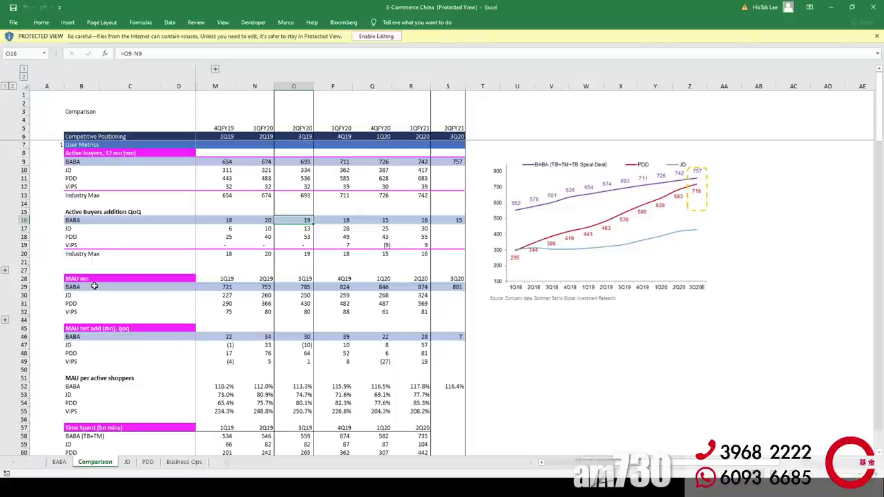
Step: Examine BABA's 3Q20 MAU and MAU net additions against its 3Q20 active buyers
click(452, 286)
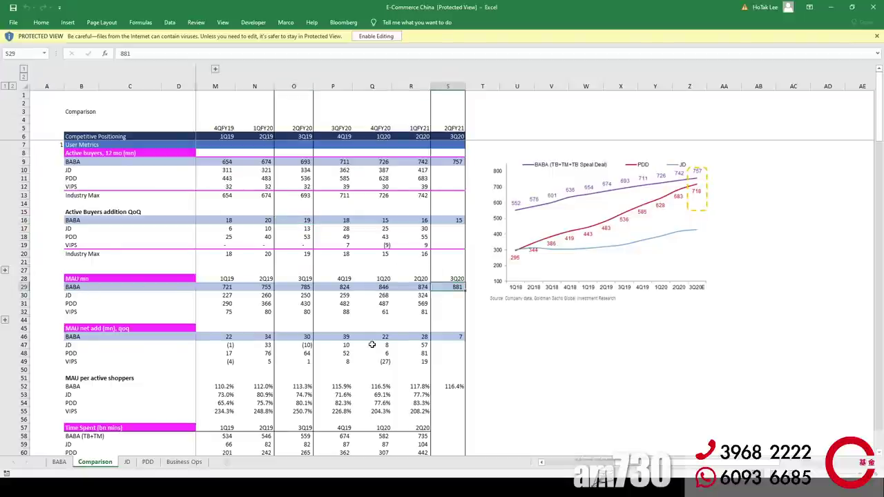
click(456, 337)
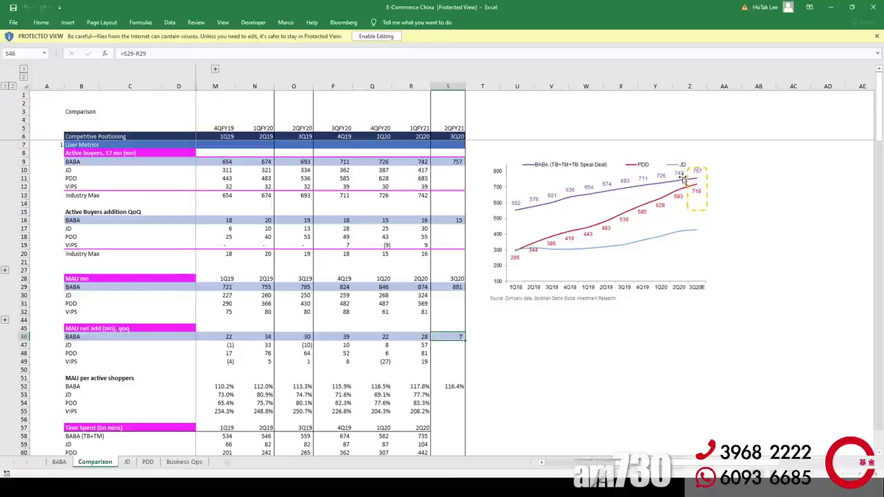
click(459, 162)
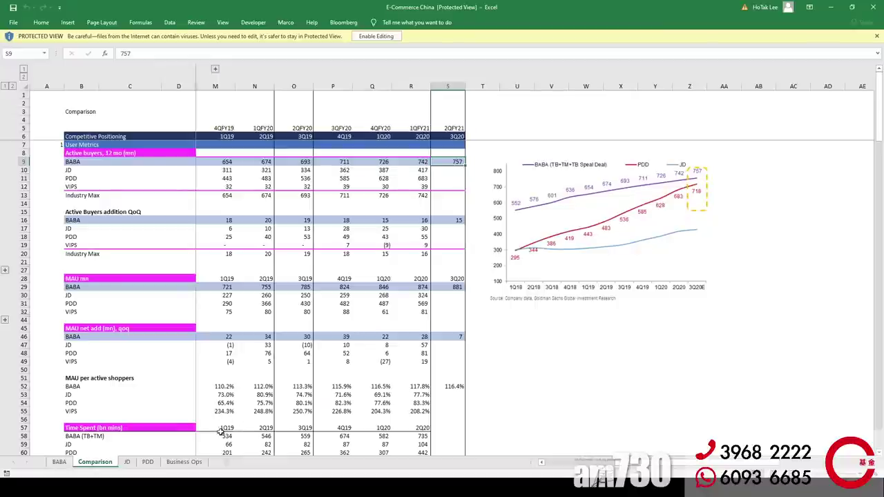
Step: Enable editing on the BABA sheet and expand the collapsed revenue breakdown rows above Total Revenue
click(59, 462)
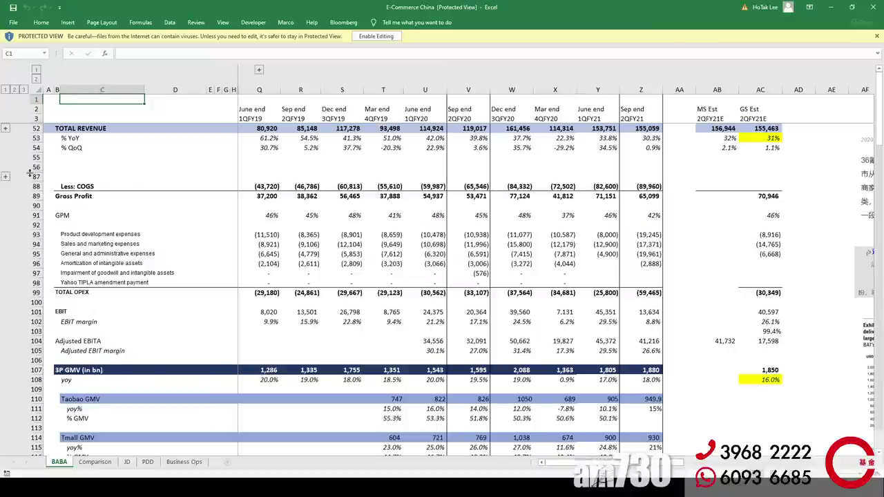
click(376, 36)
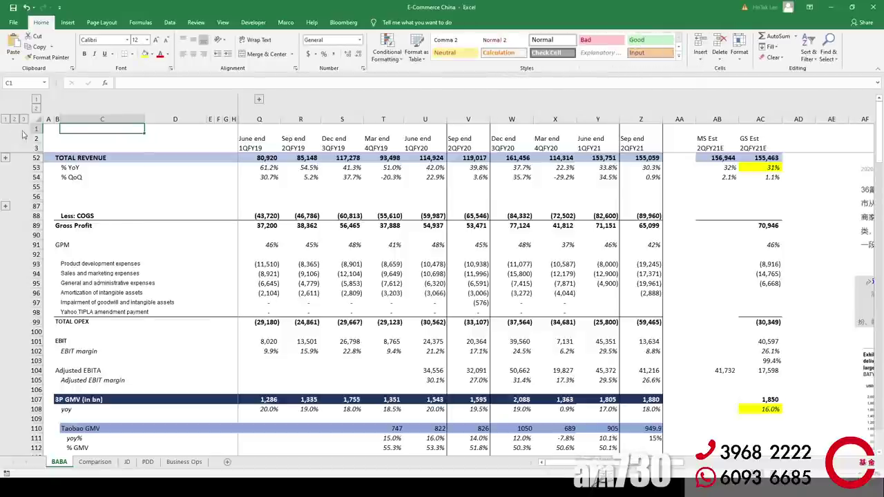
click(6, 158)
scroll(601, 269, up, 6)
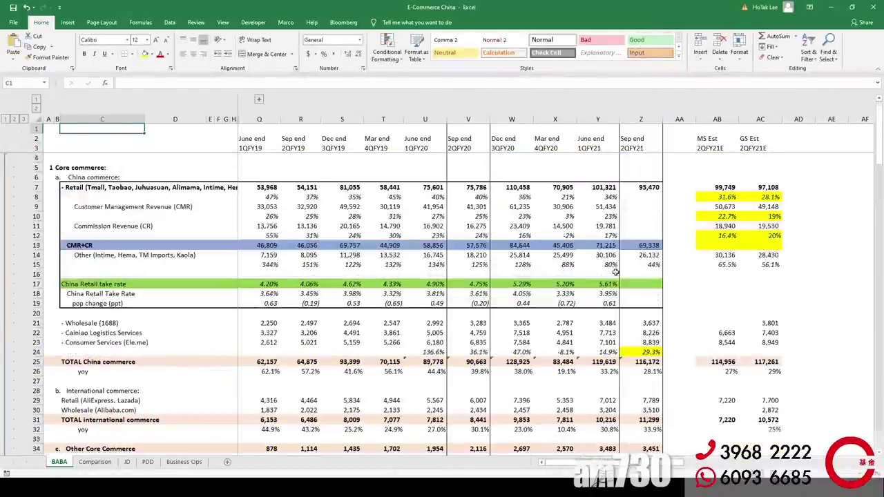
Step: Compare the 2QFY21 growth of Other (Intime, Hema, TM Imports, Kaola) revenue with 2QFY20 and the MS estimate
click(107, 345)
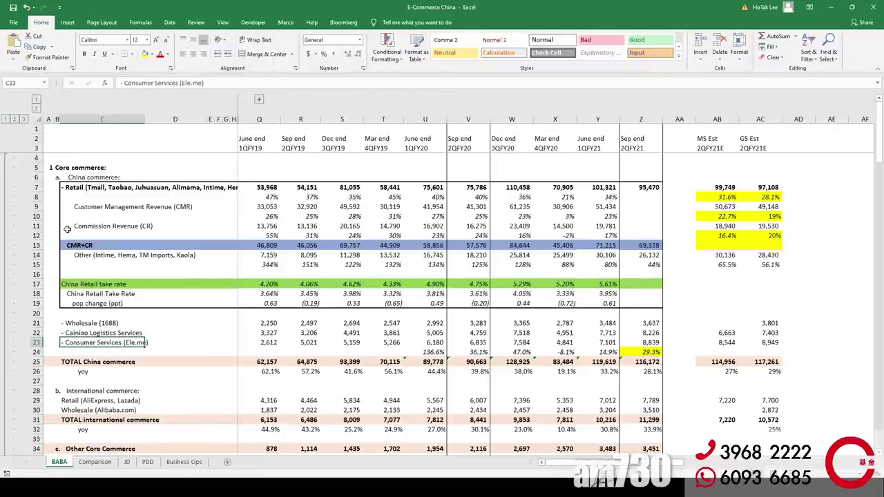
click(83, 256)
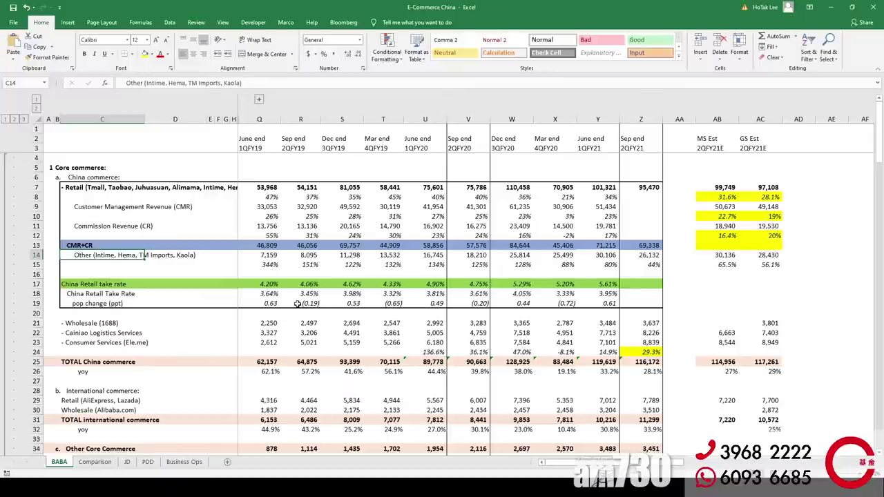
click(645, 267)
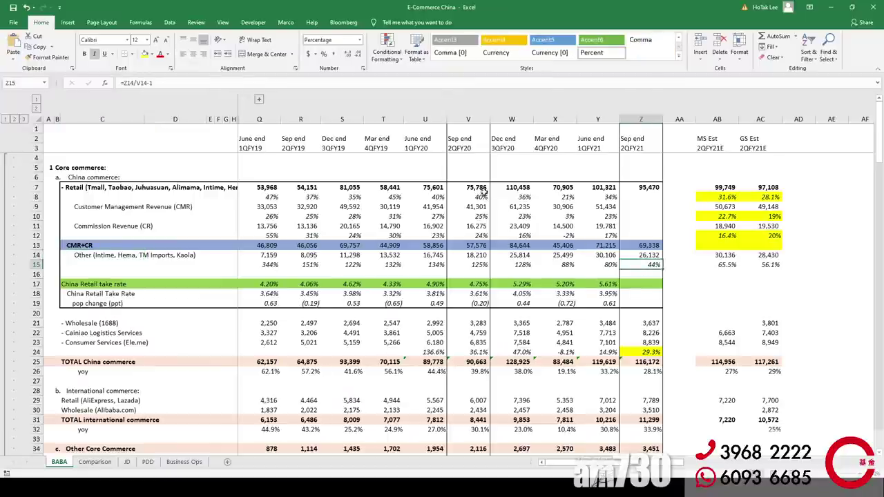
click(459, 147)
click(483, 263)
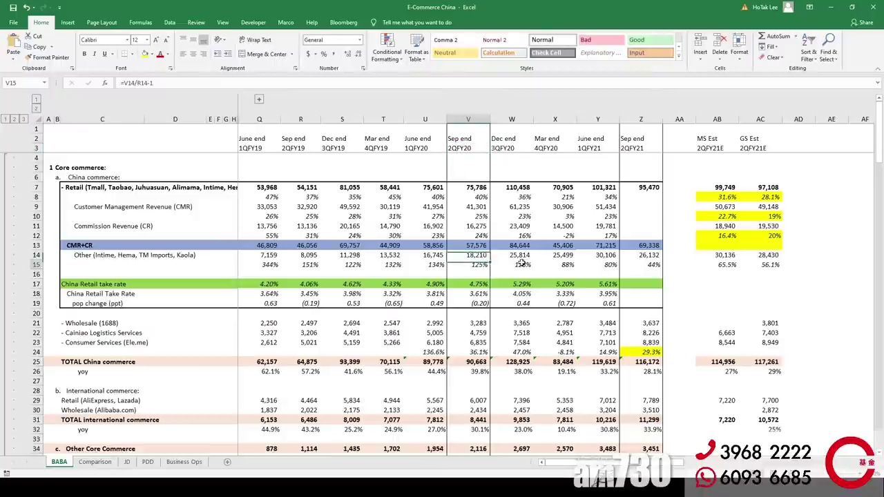
click(711, 264)
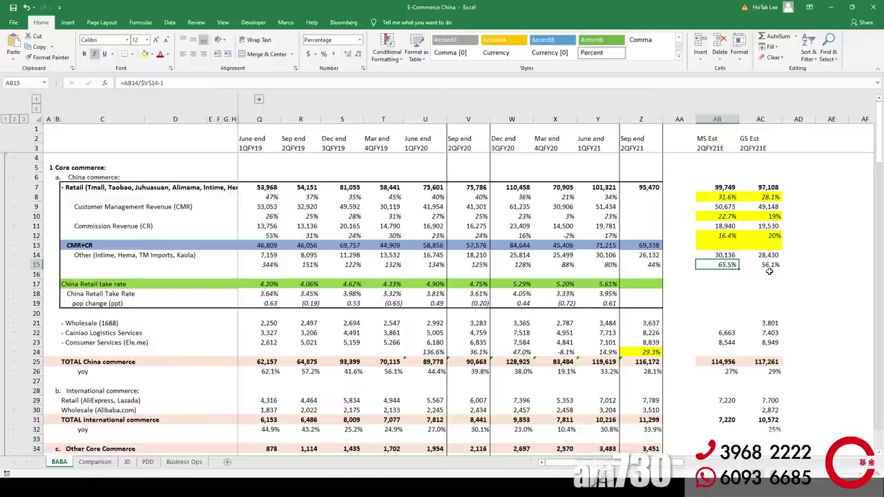
click(644, 266)
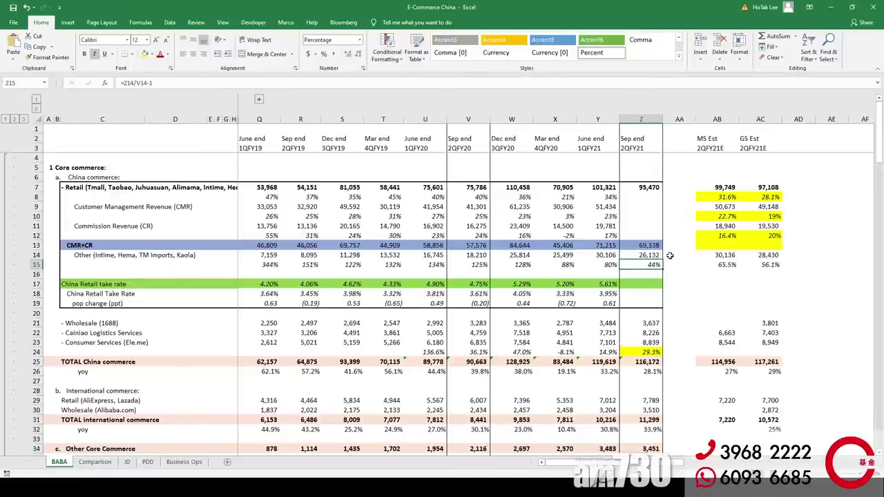
Step: Check 1QFY21 commission revenue and recheck the Other retail revenue growth for 2QFY21 and 2QFY20
click(614, 226)
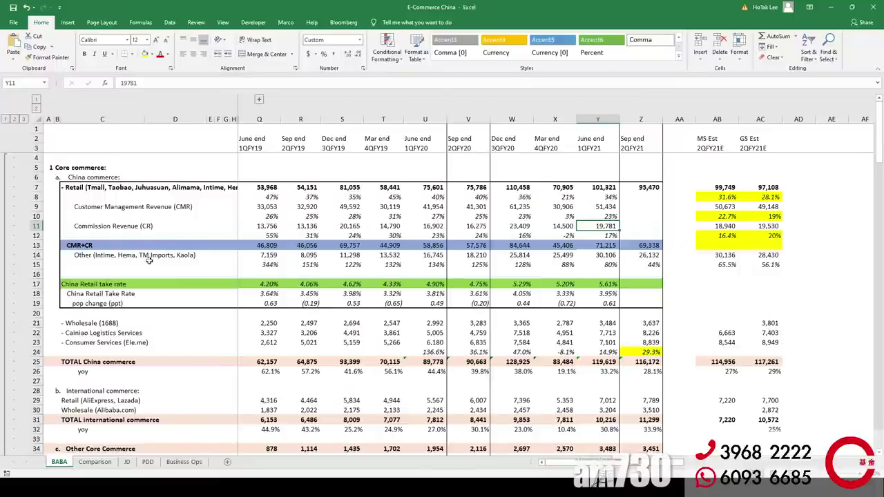
click(97, 262)
click(98, 256)
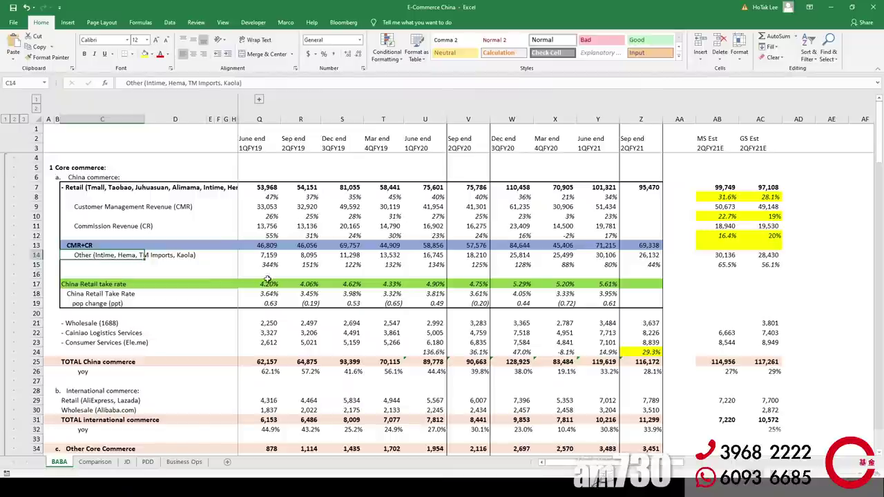
click(652, 268)
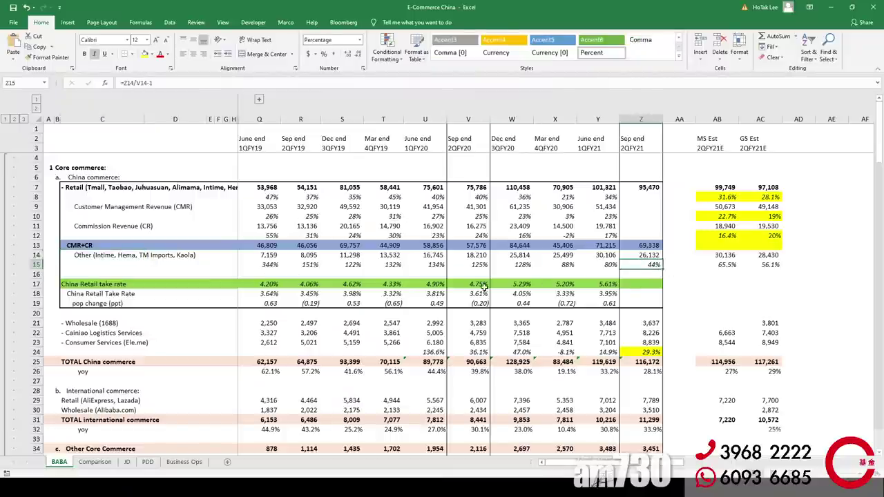
click(455, 265)
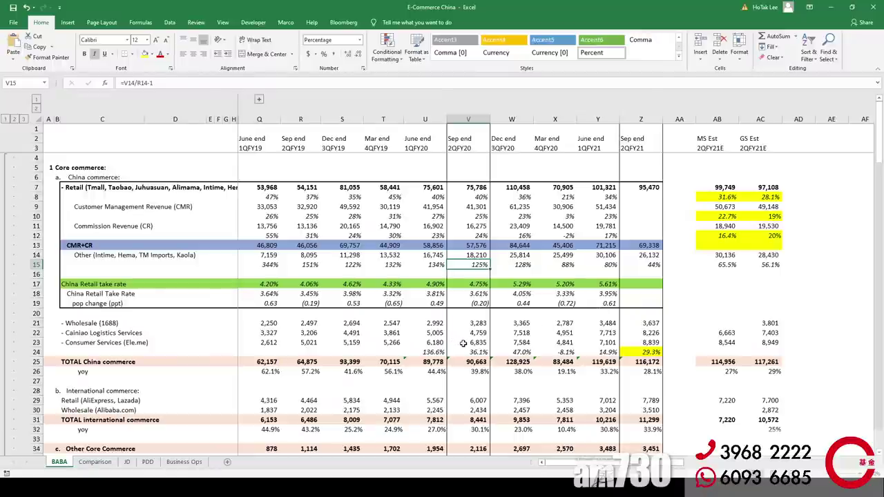
Step: Examine the 2QFY21 year-on-year growth of Tmall GMV and Taobao GMV on the BABA sheet
scroll(462, 343, down, 15)
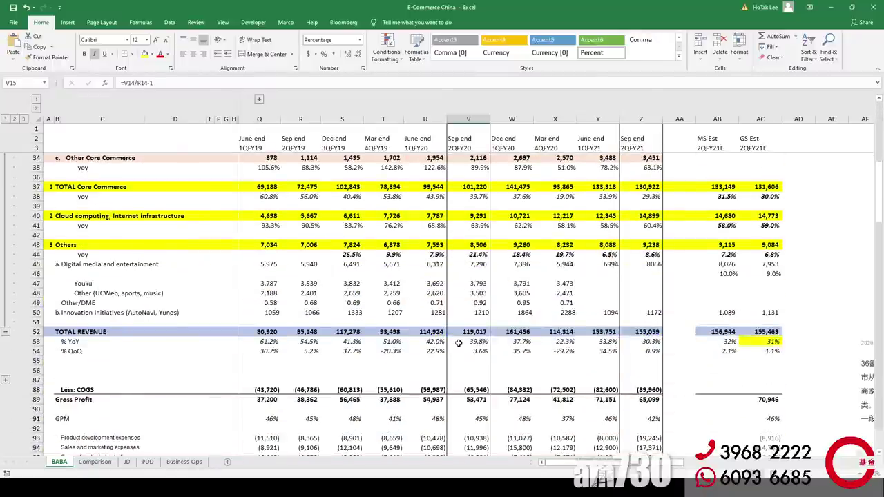
scroll(458, 342, down, 6)
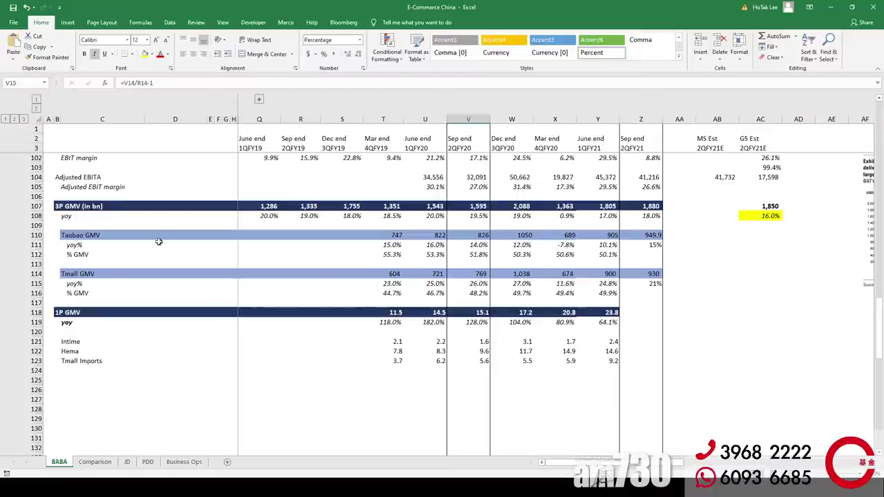
click(70, 235)
click(69, 274)
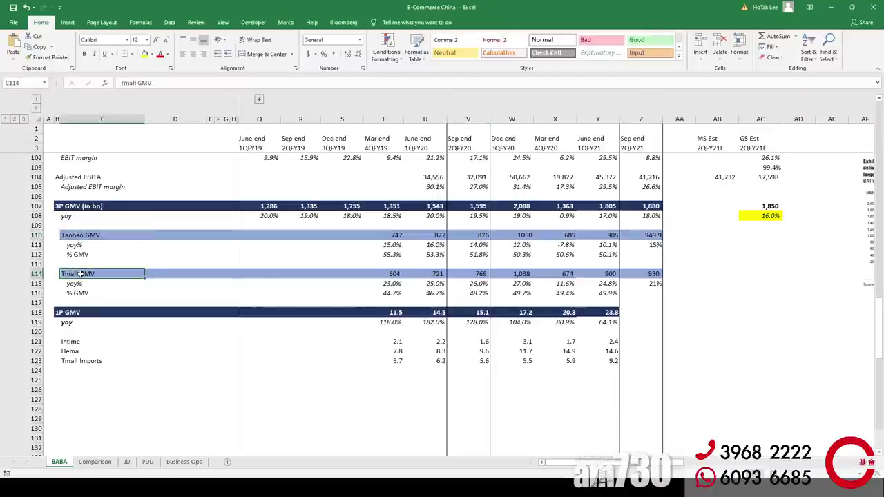
click(649, 283)
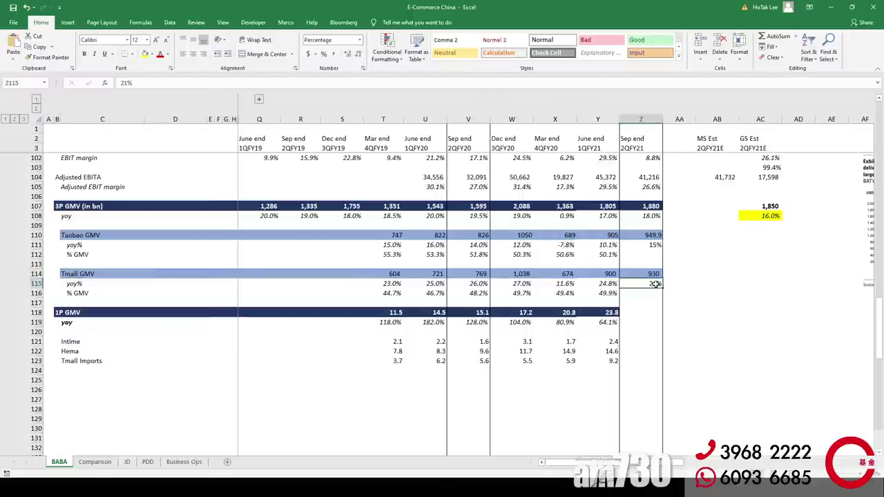
click(645, 245)
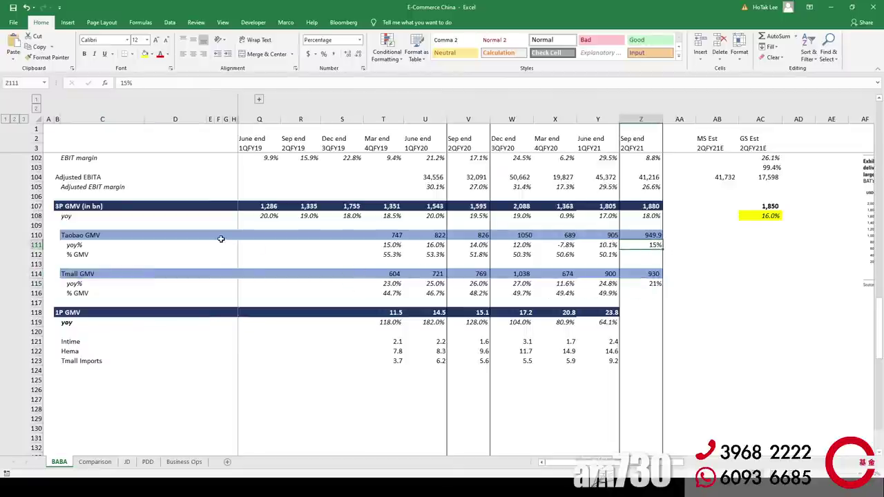
Step: Compare 3P GMV for 2QFY20 and 2QFY21, recent Taobao GMV growth, and actual 3P GMV growth against the GS estimate
click(478, 207)
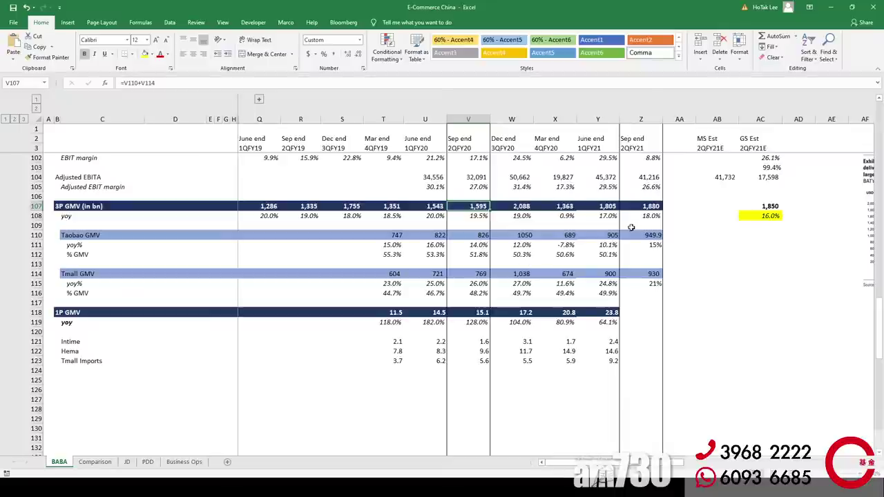
click(641, 206)
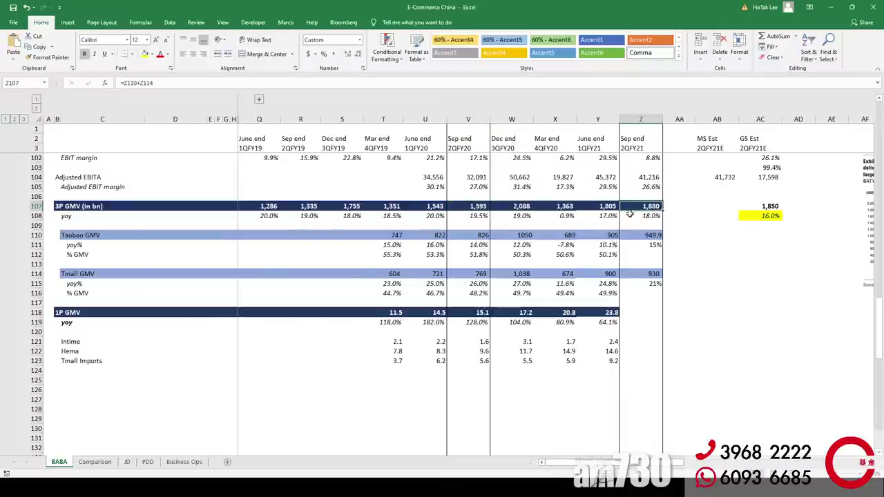
click(471, 244)
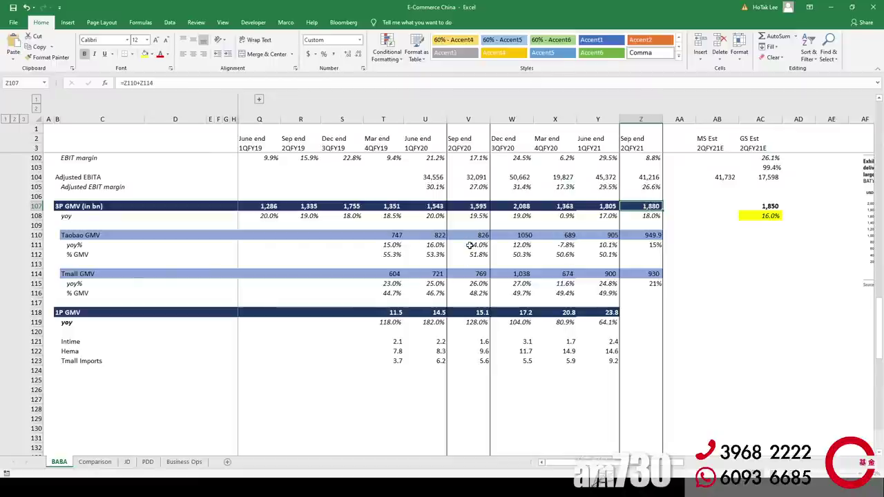
click(650, 245)
click(593, 249)
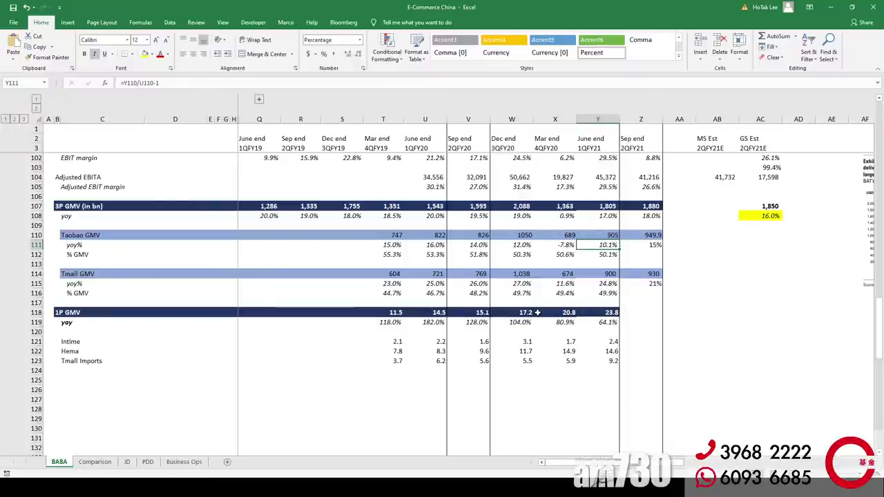
click(759, 215)
click(644, 215)
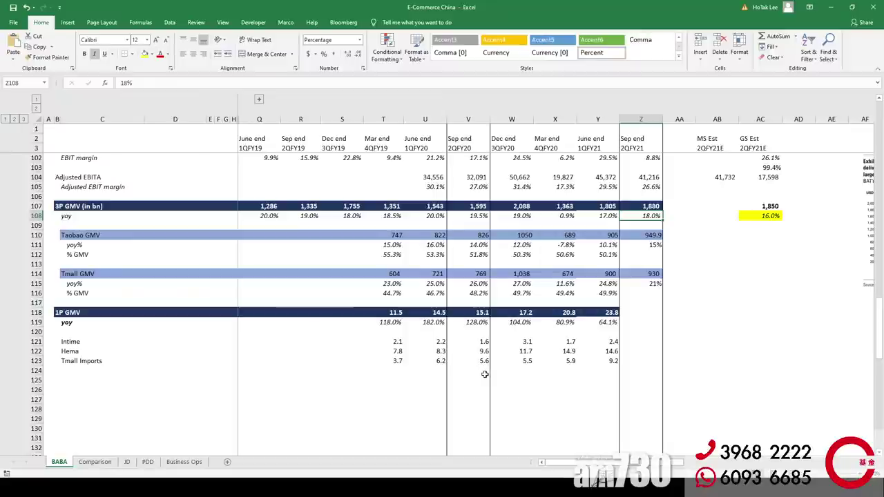
Step: Compare the 2QFY21 year-on-year growth of Cloud computing revenue with 1QFY21 and the MS estimate
scroll(485, 373, up, 4)
scroll(485, 374, up, 20)
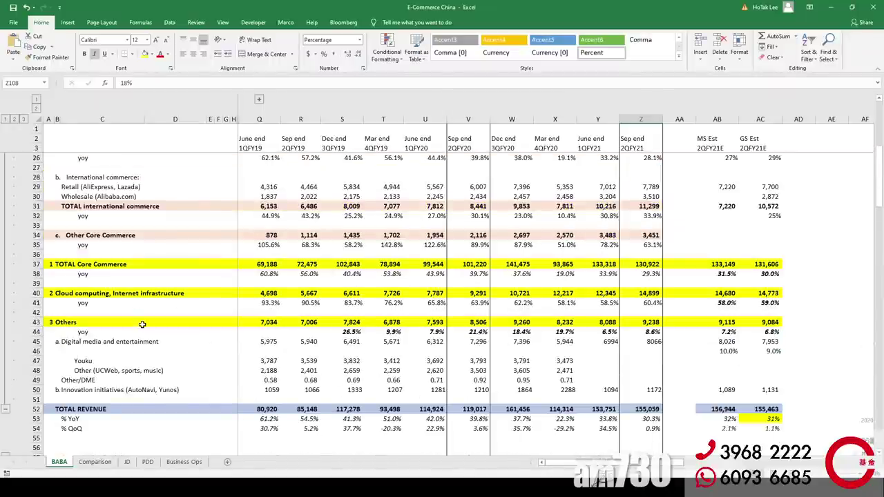
click(56, 296)
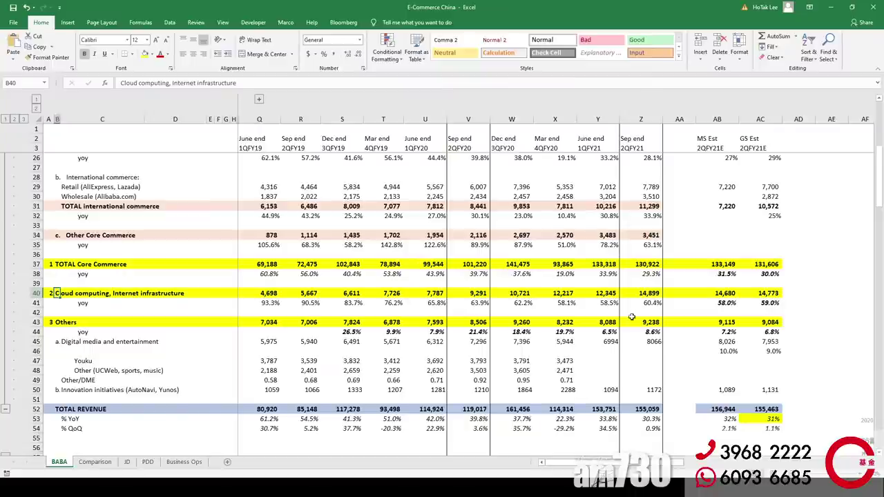
click(649, 305)
click(605, 305)
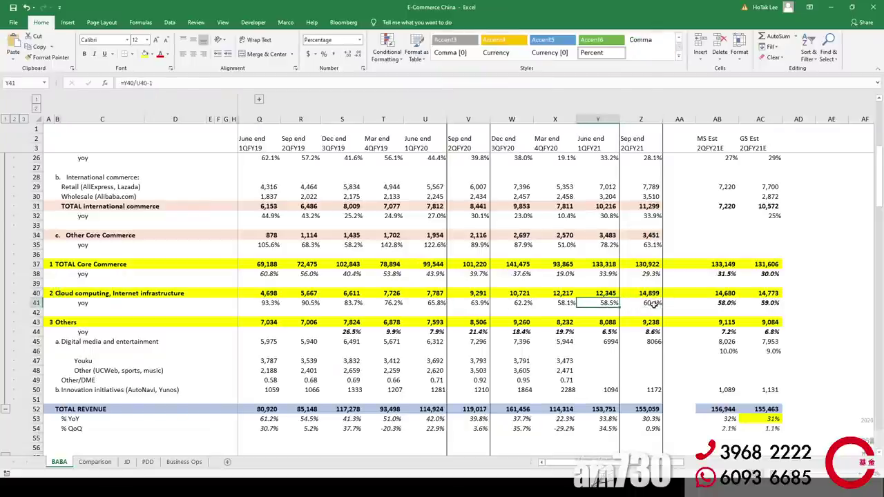
click(652, 305)
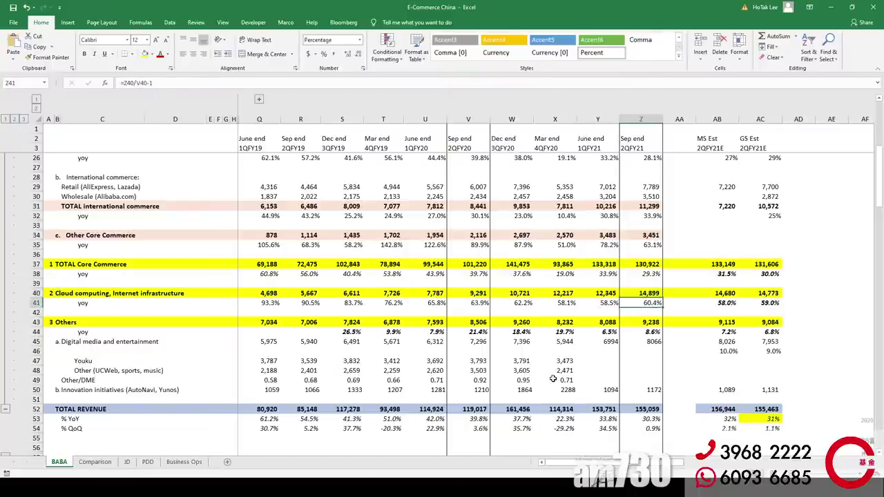
click(725, 306)
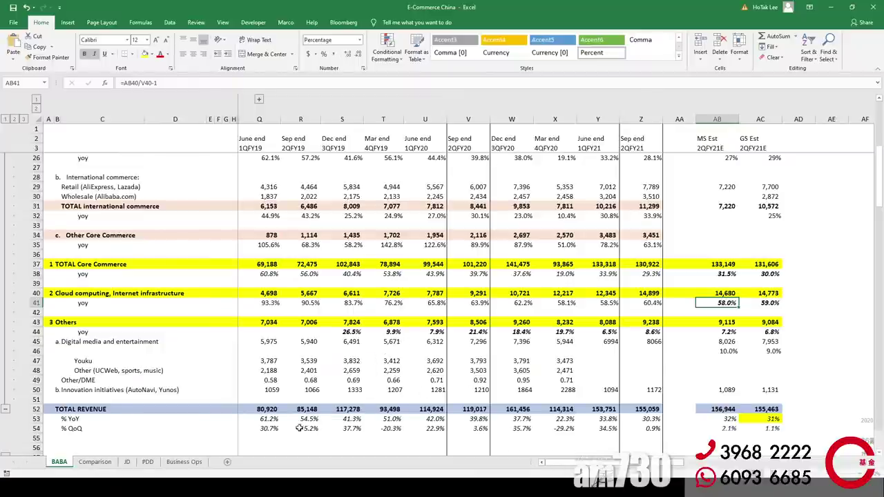
Step: Check BABA's 3Q20 quarter-on-quarter MAU net additions on the Comparison sheet and expand the collapsed MAU growth rows
click(96, 463)
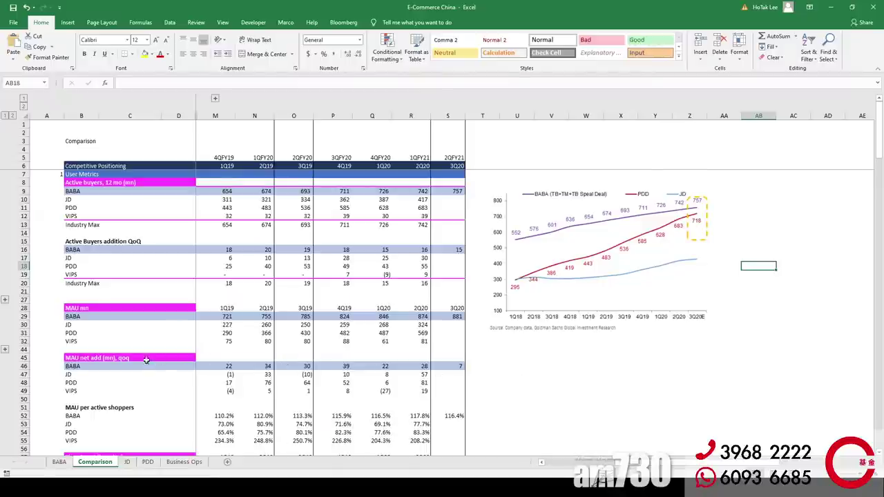
click(451, 366)
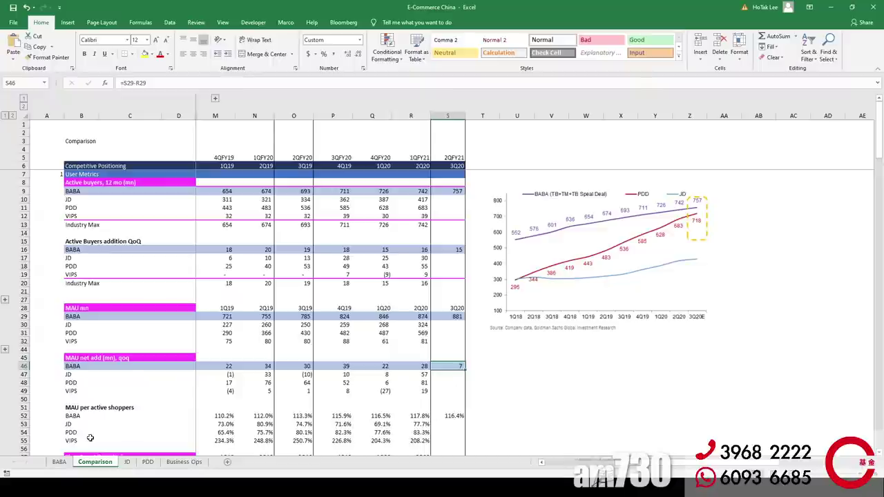
click(5, 350)
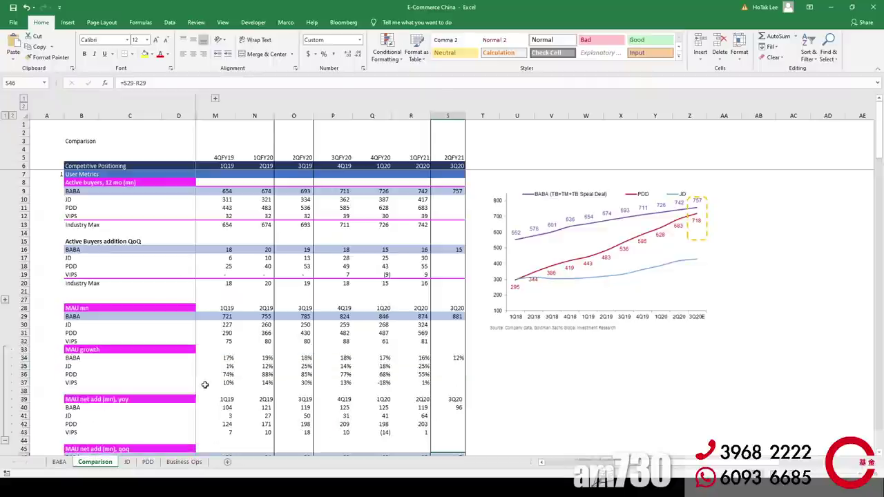
Step: Examine BABA's year-on-year MAU net additions for 3Q20 against the earlier quarters
click(460, 390)
scroll(428, 413, down, 2)
click(457, 364)
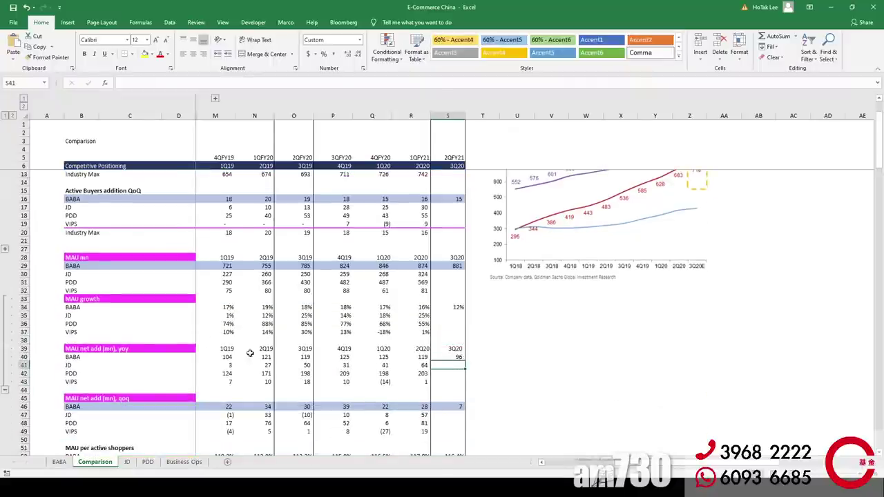
click(296, 349)
click(453, 357)
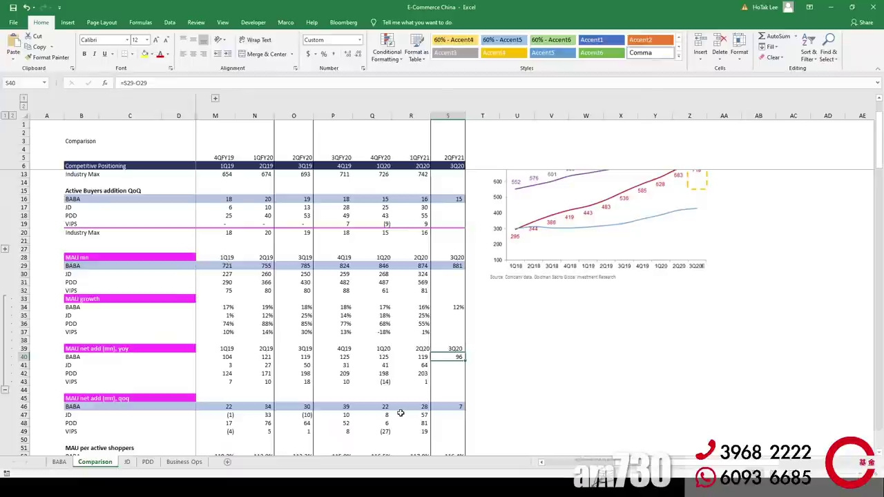
click(366, 349)
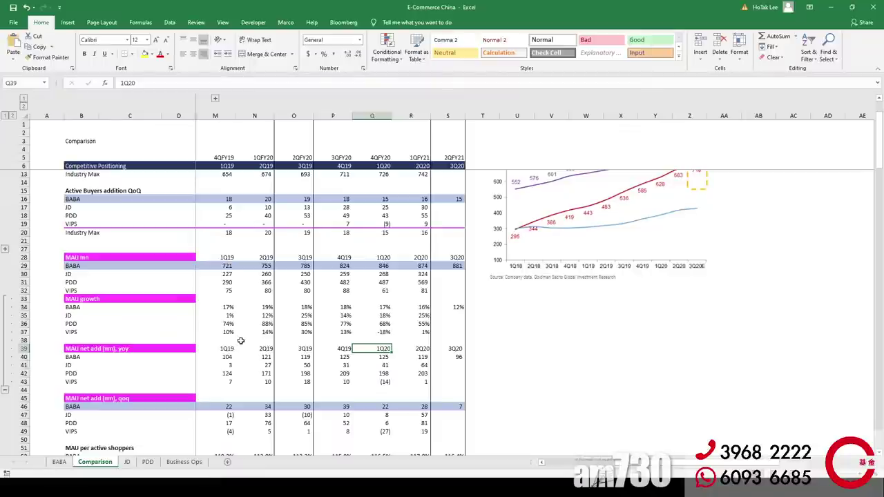
Step: Return to the BABA sheet and check the 2QFY21 year-on-year growth of 3P GMV
click(62, 464)
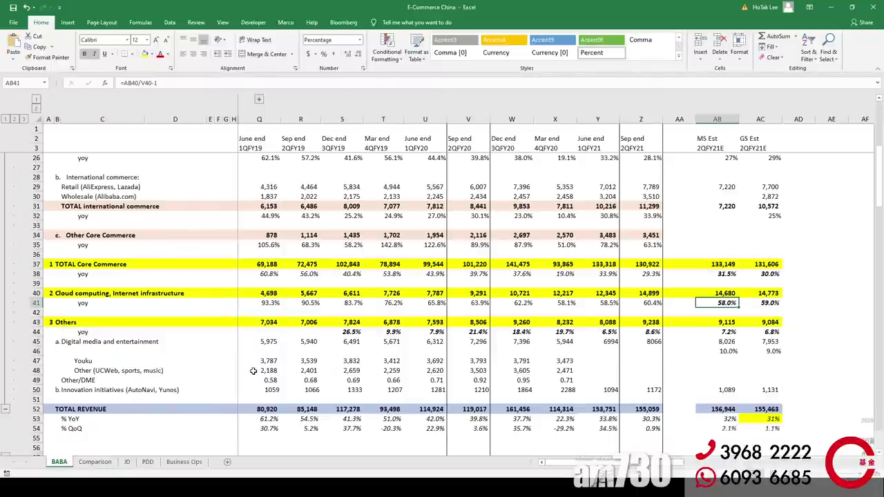
click(323, 372)
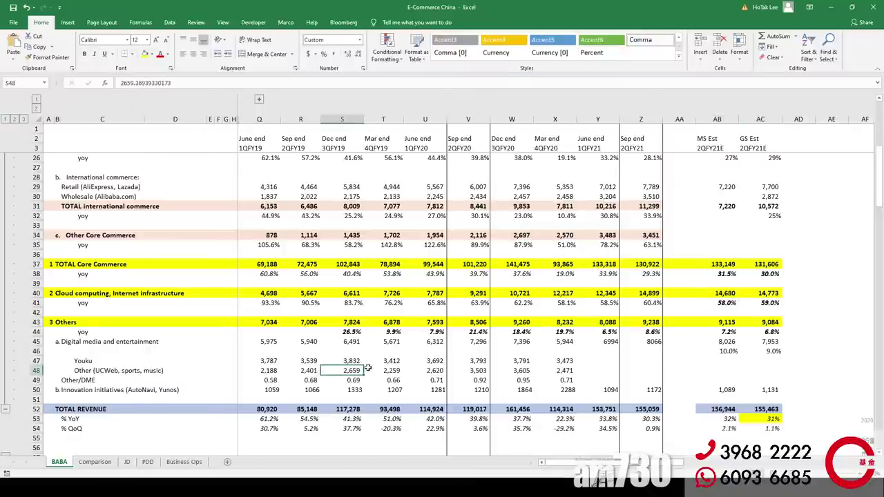
scroll(532, 341, down, 20)
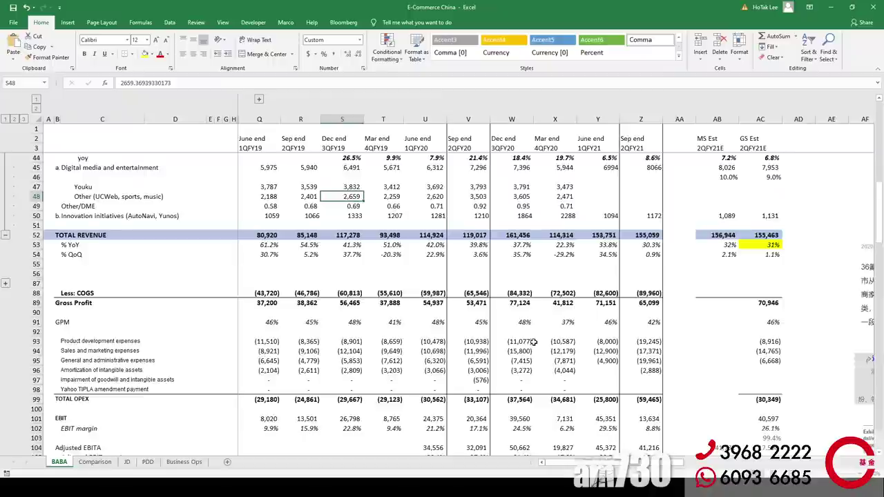
scroll(532, 341, down, 3)
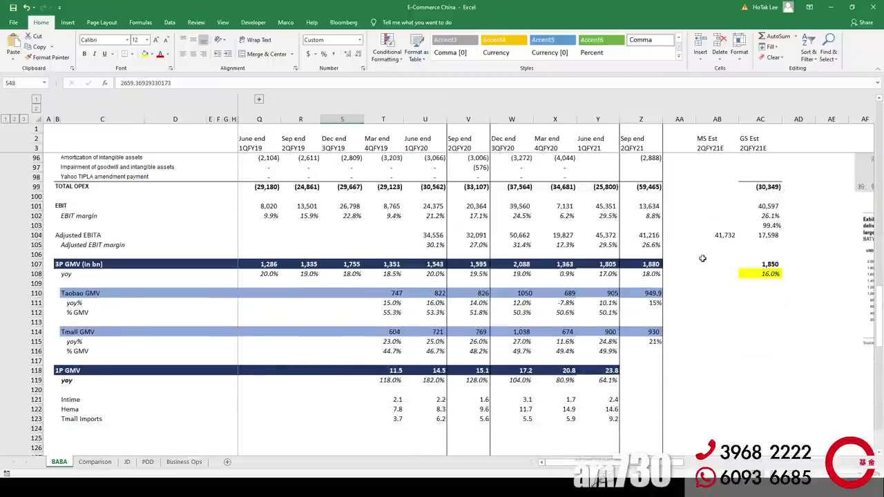
click(649, 274)
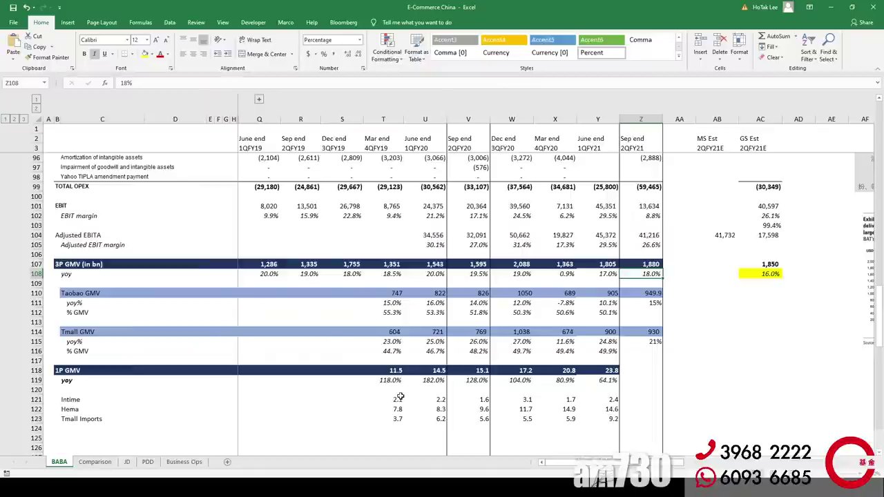
Step: Compare 2QFY21 product development expenses with 2QFY20 and the GS estimate, and review the EBIT and adjusted EBITA rows
scroll(462, 361, up, 5)
scroll(461, 361, up, 1)
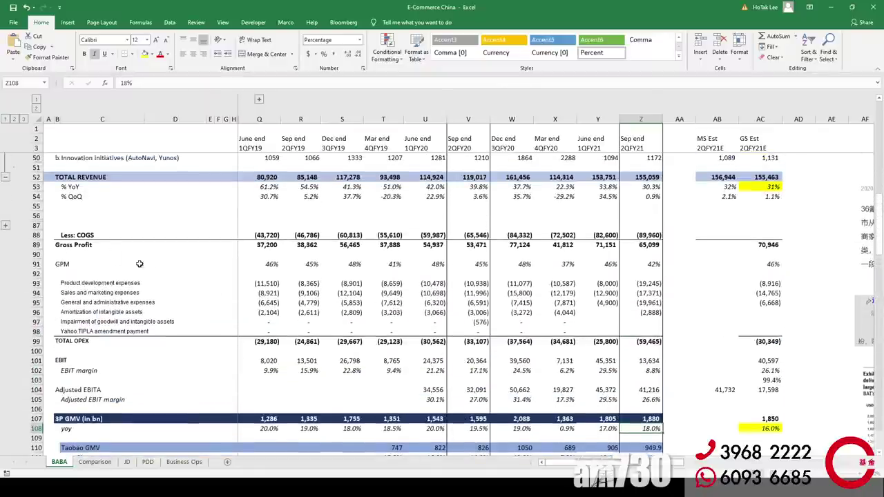
click(139, 283)
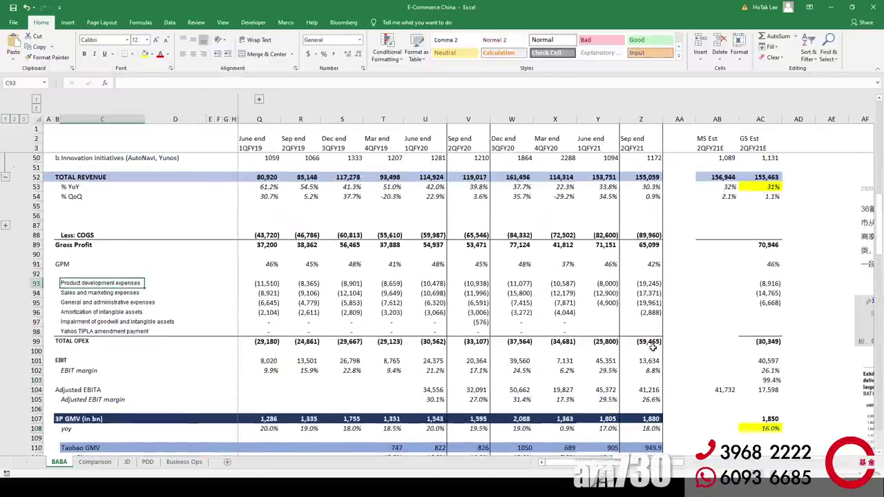
click(673, 304)
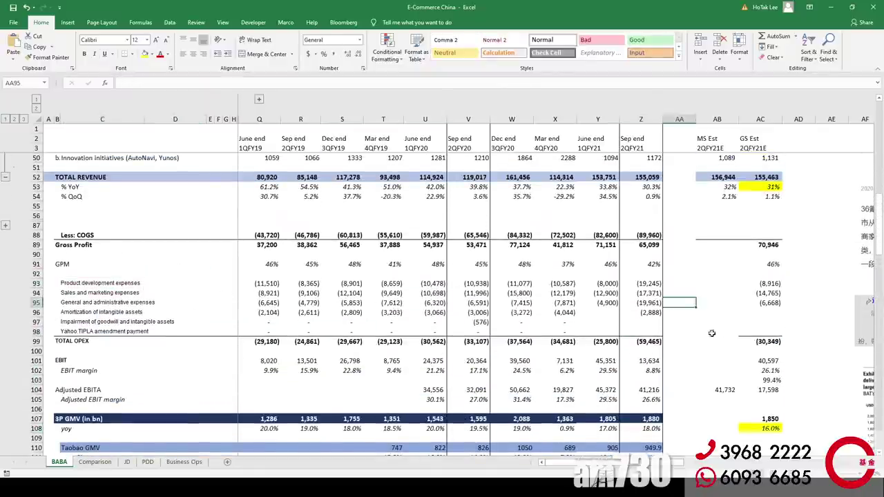
click(78, 284)
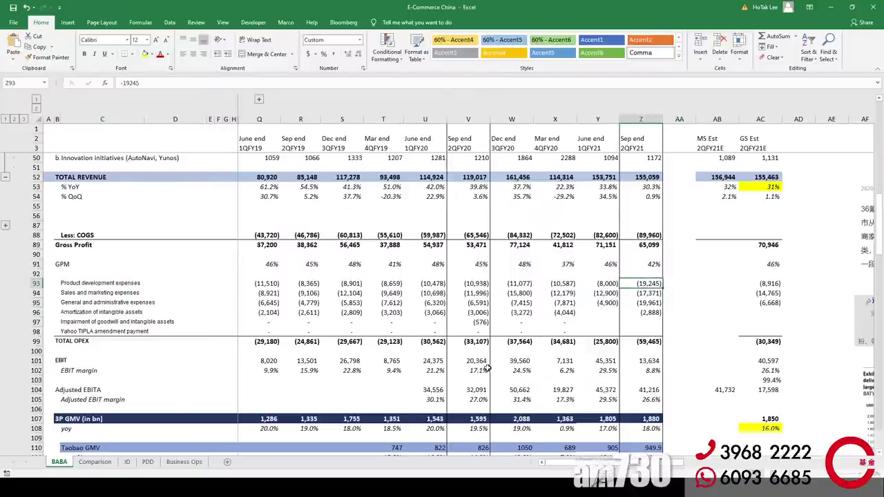
click(478, 286)
click(653, 284)
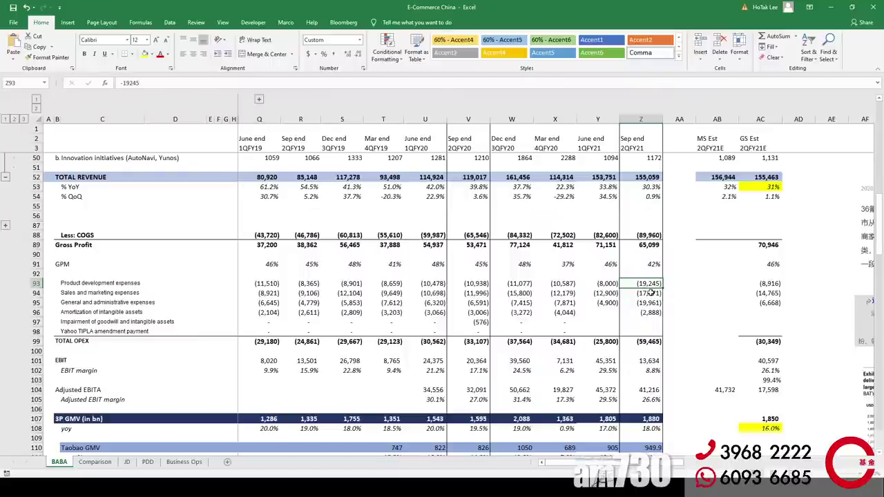
click(774, 284)
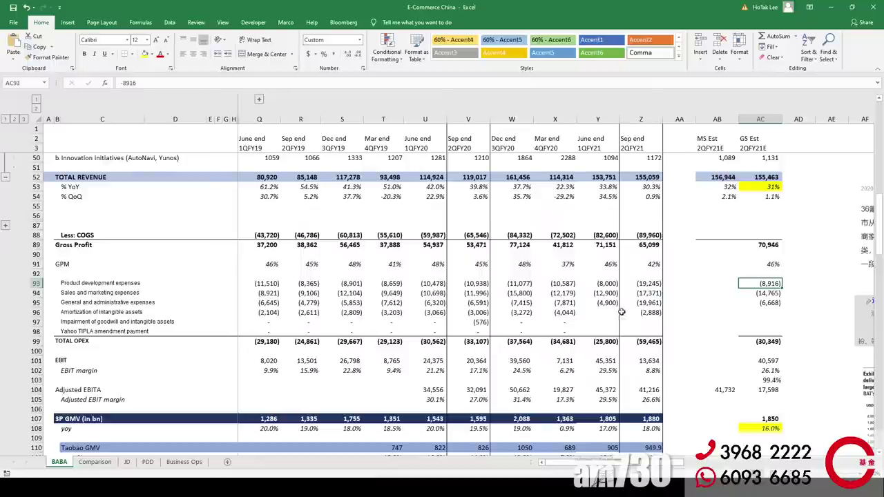
scroll(622, 311, down, 3)
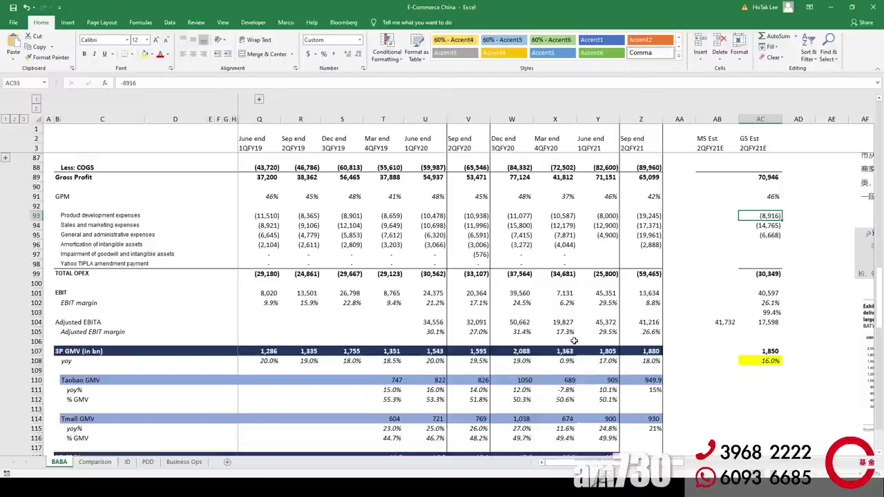
scroll(574, 341, down, 2)
scroll(483, 336, up, 2)
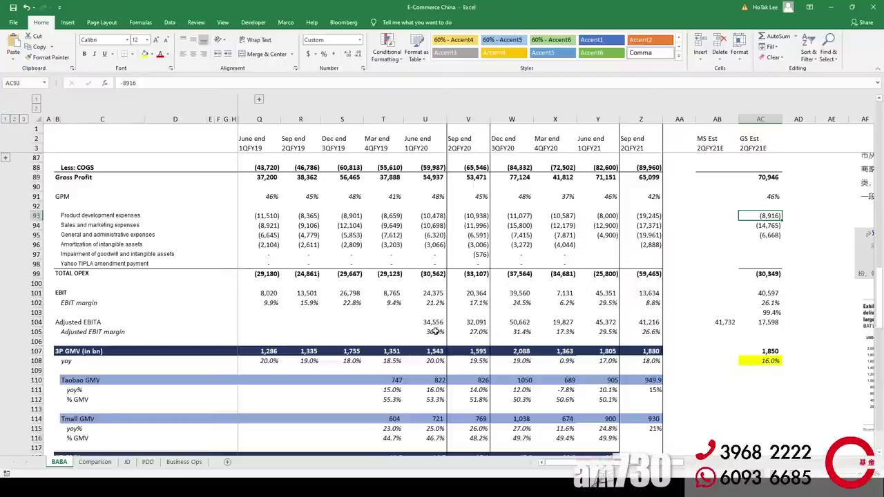
Step: Compare the year-on-year growth of Consumer Services (Ele.me) revenue for 2QFY21 and 1QFY21
scroll(508, 344, up, 1)
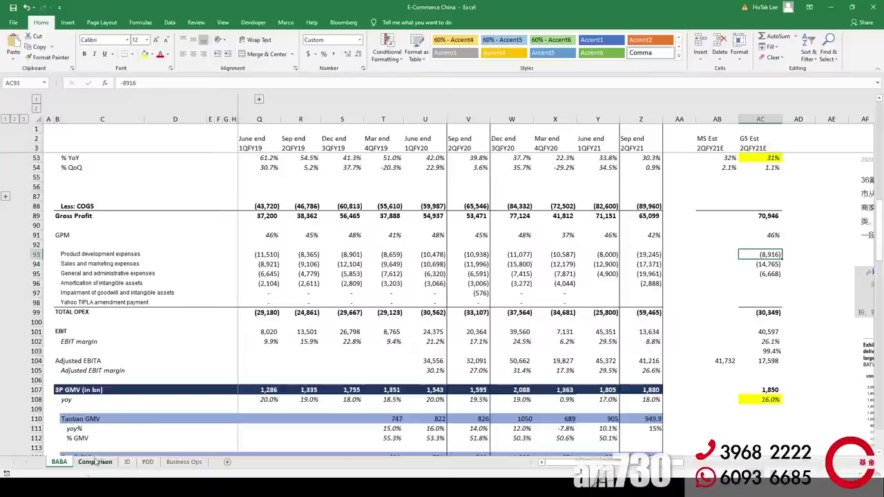
scroll(367, 358, up, 5)
scroll(366, 358, up, 6)
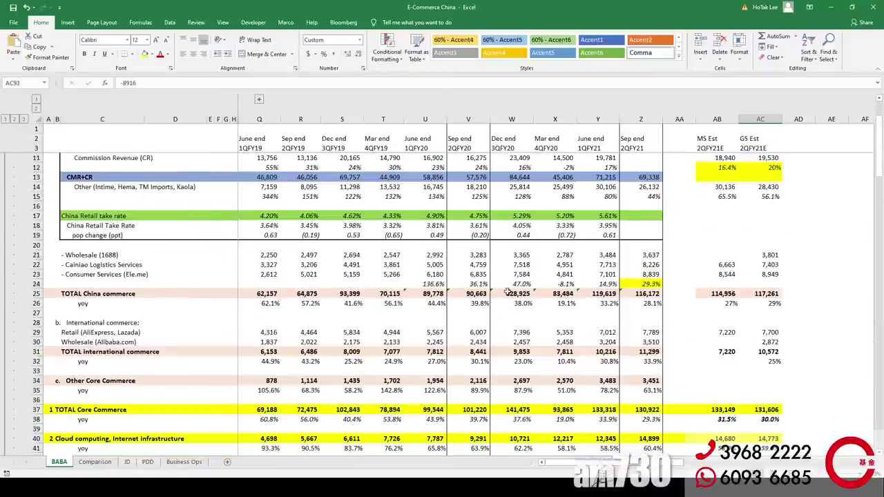
click(646, 284)
click(607, 285)
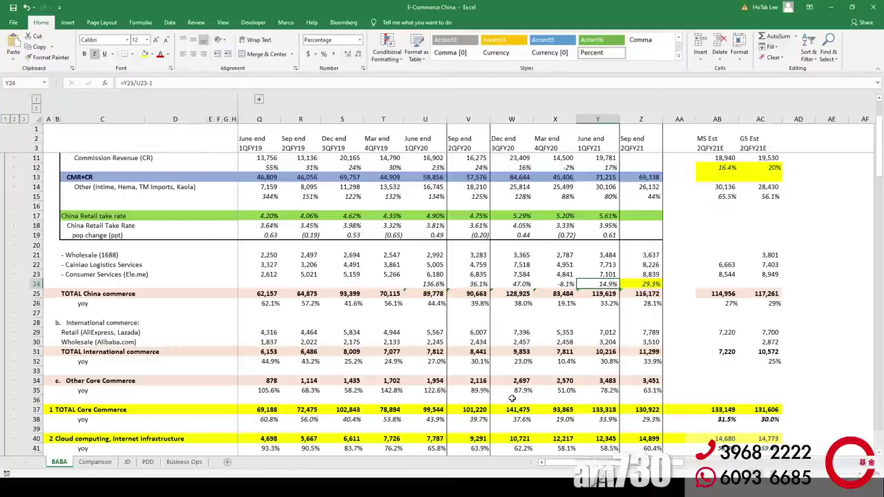
click(652, 285)
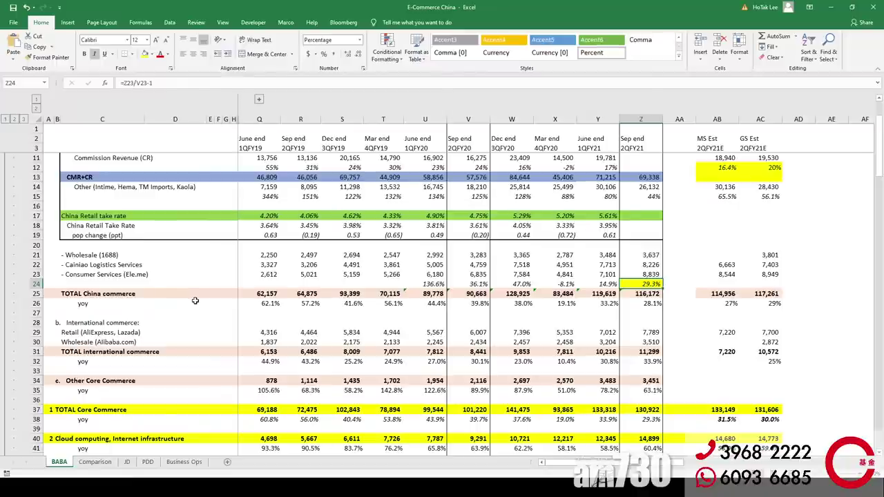
scroll(373, 373, up, 2)
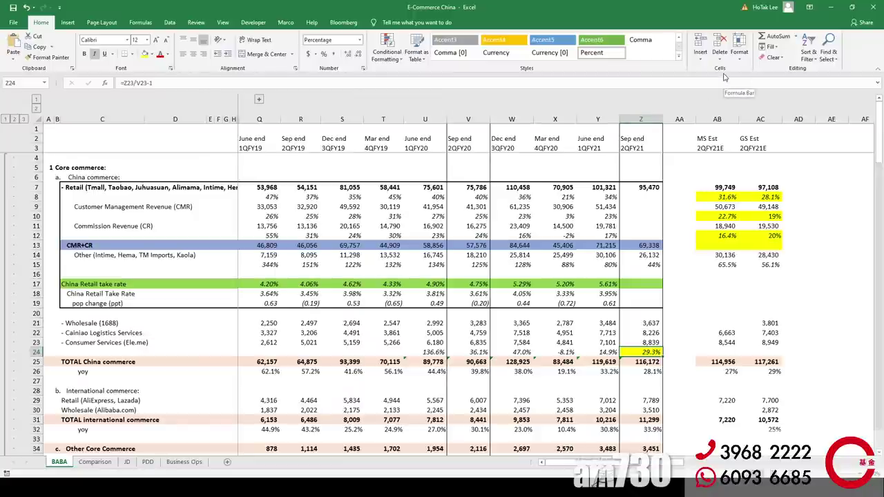
Step: Switch to the xinyi vs flatglass (2) workbook and enable editing for it
click(832, 8)
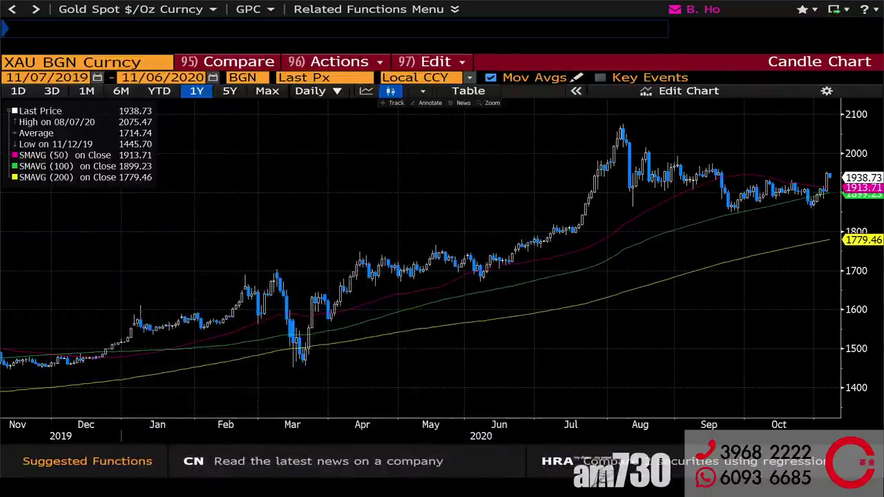
mouse_move(214, 491)
click(264, 449)
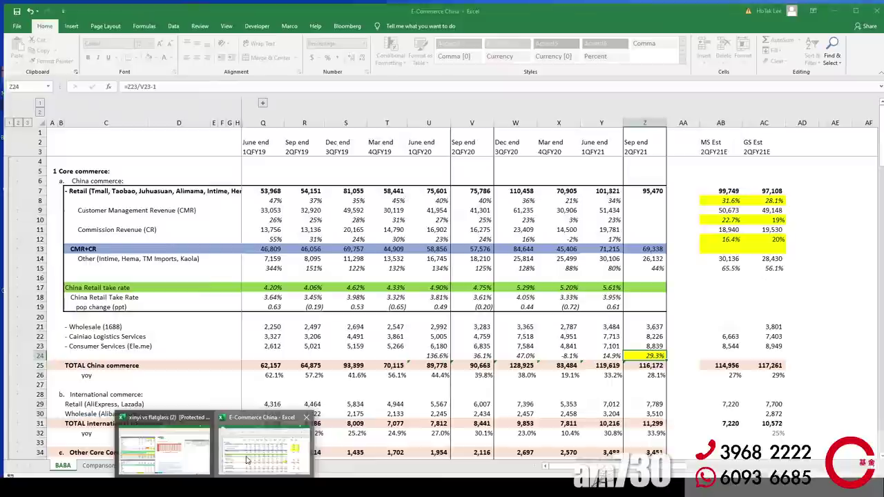
click(176, 452)
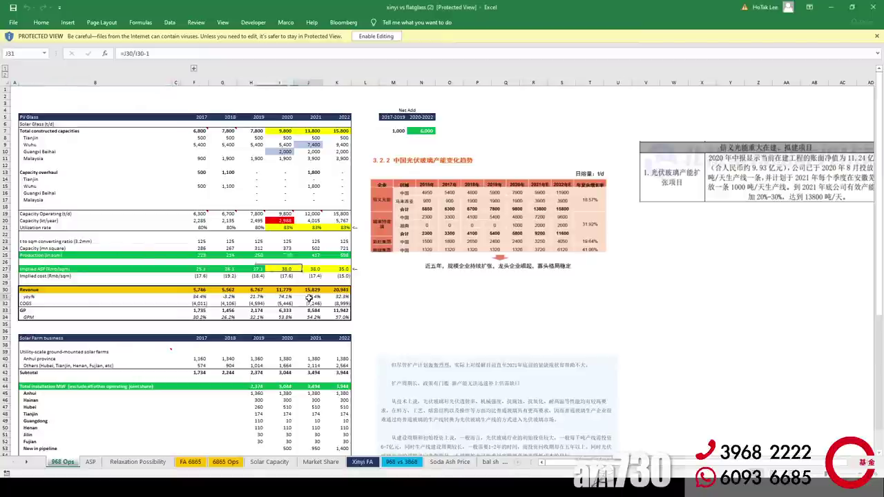
click(373, 295)
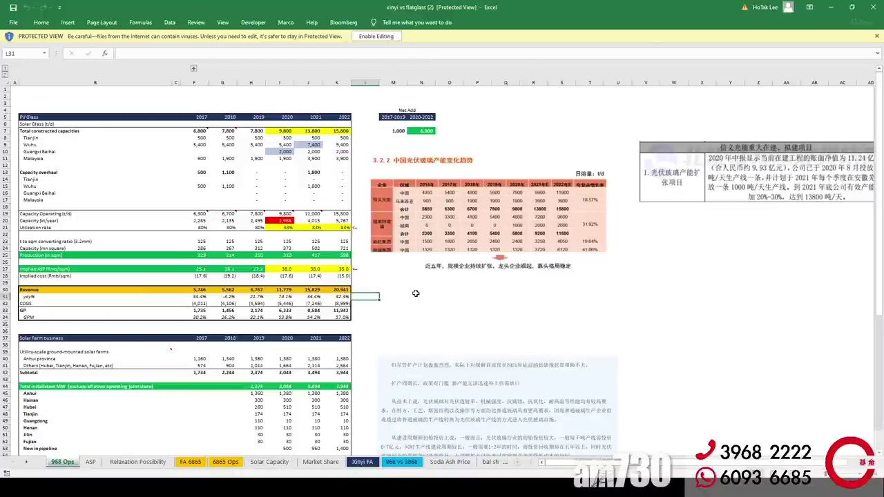
click(416, 291)
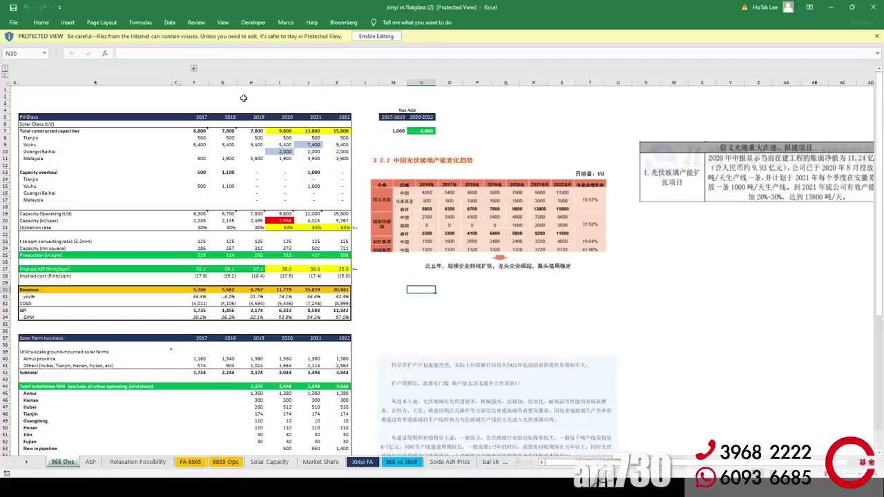
click(373, 36)
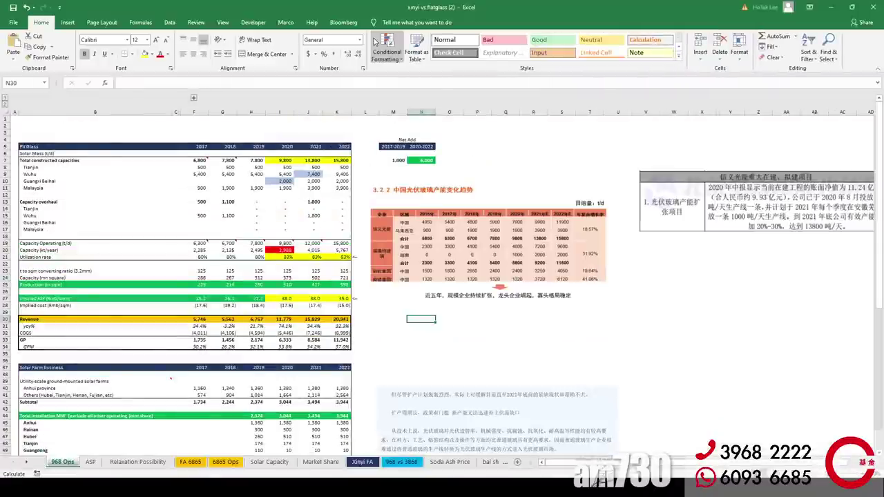
Step: Go to the ASP sheet and review the weekly 2 mm and 3.2 mm glass prices through 29-Oct
click(90, 462)
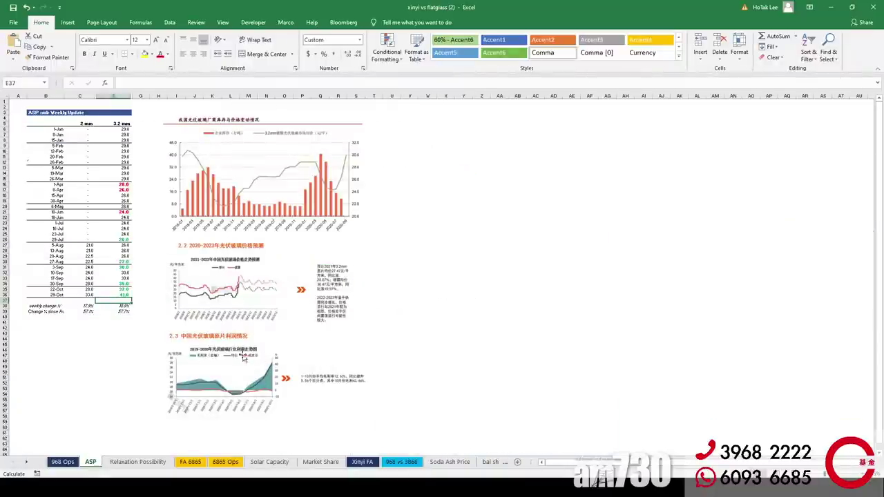
scroll(136, 315, up, 2)
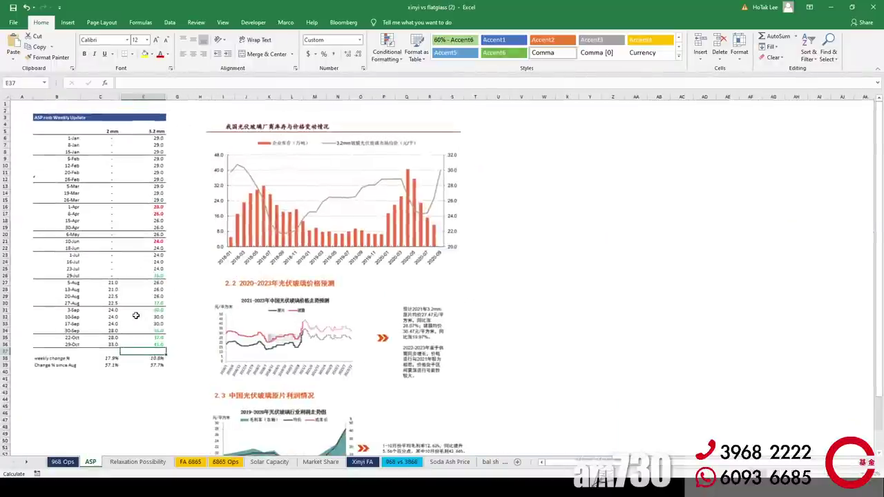
scroll(196, 325, up, 4)
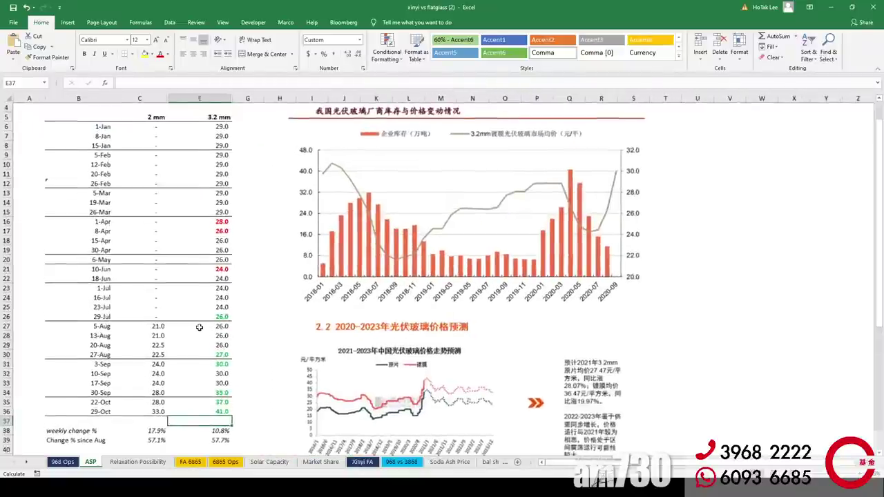
scroll(243, 336, down, 2)
click(218, 360)
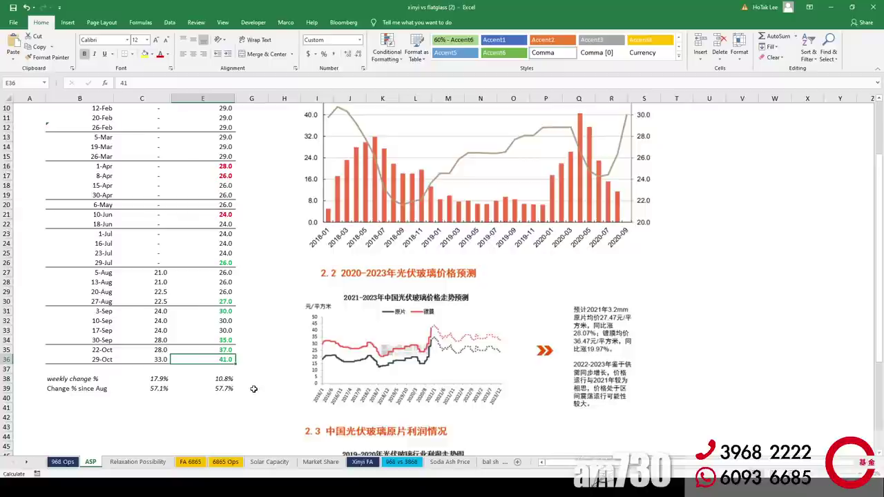
click(249, 360)
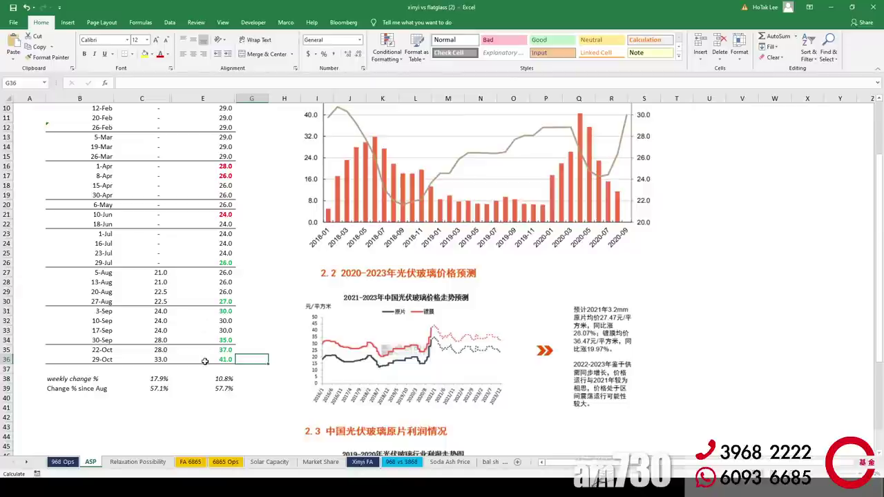
Step: Examine the ASP sheet's 2020-2023 solar glass price forecast chart and the industry profit trend chart beneath it
scroll(430, 283, down, 1)
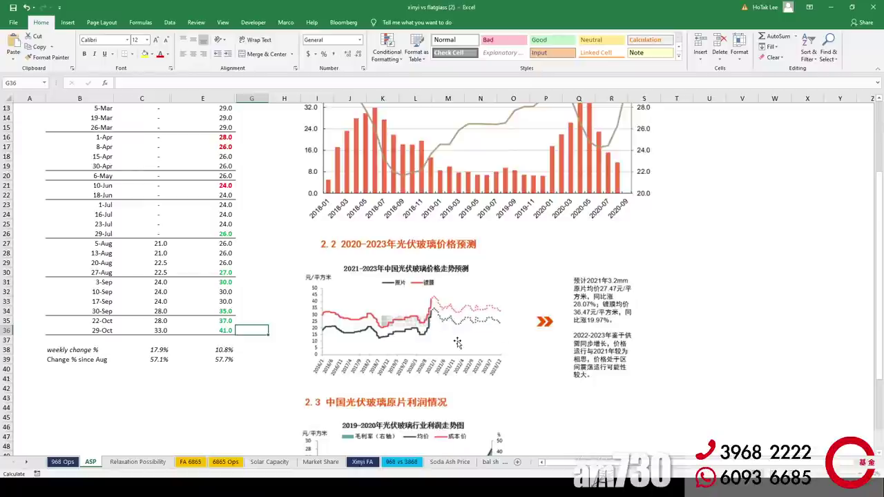
scroll(486, 353, down, 2)
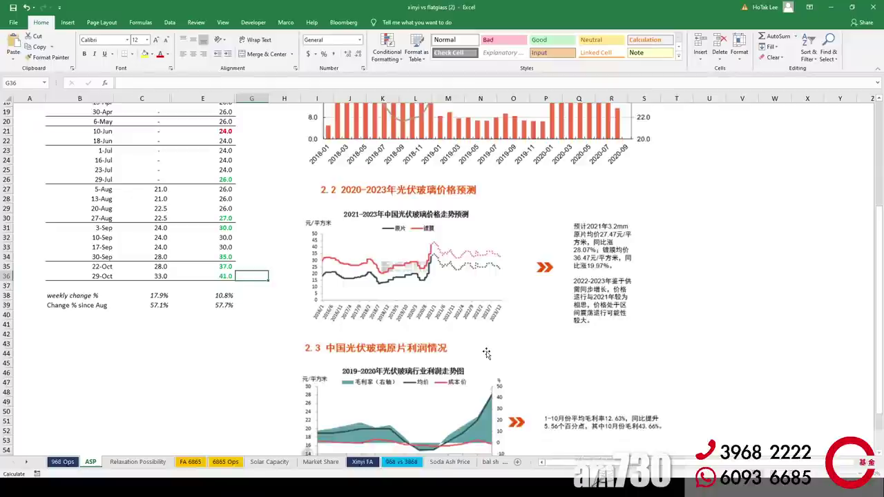
scroll(486, 353, up, 2)
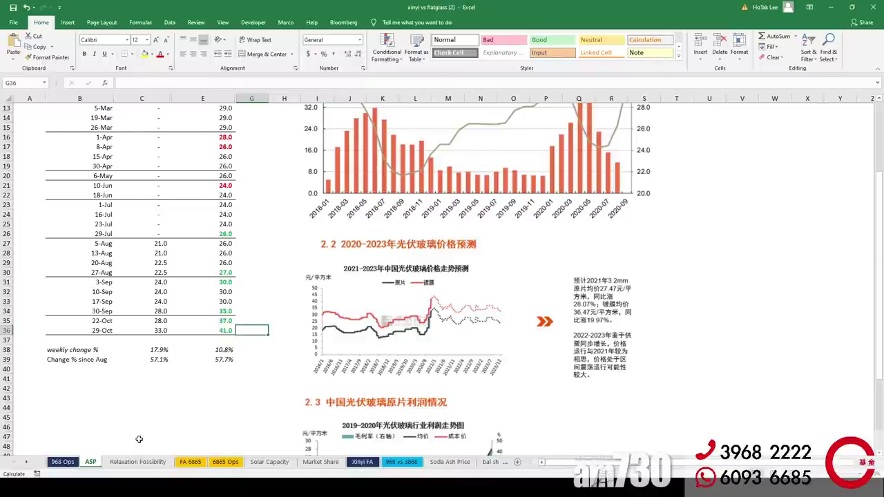
Step: Return to the 968 Ops sheet and compare PV glass gross margin for 2019 and 2020, checking the 2020 implied ASP
click(62, 462)
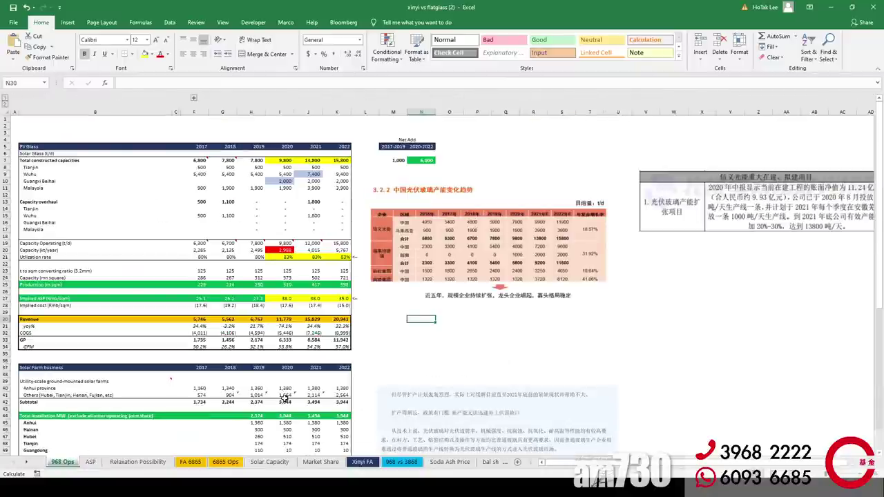
scroll(284, 399, up, 1)
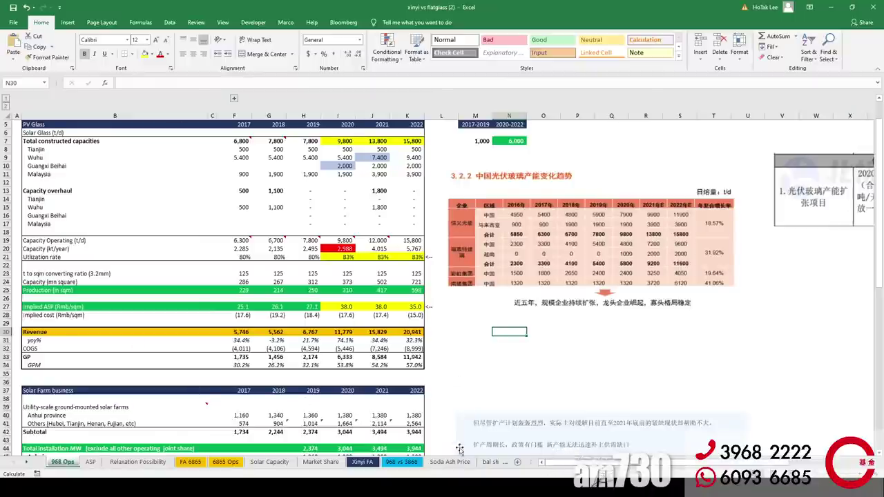
scroll(330, 417, up, 1)
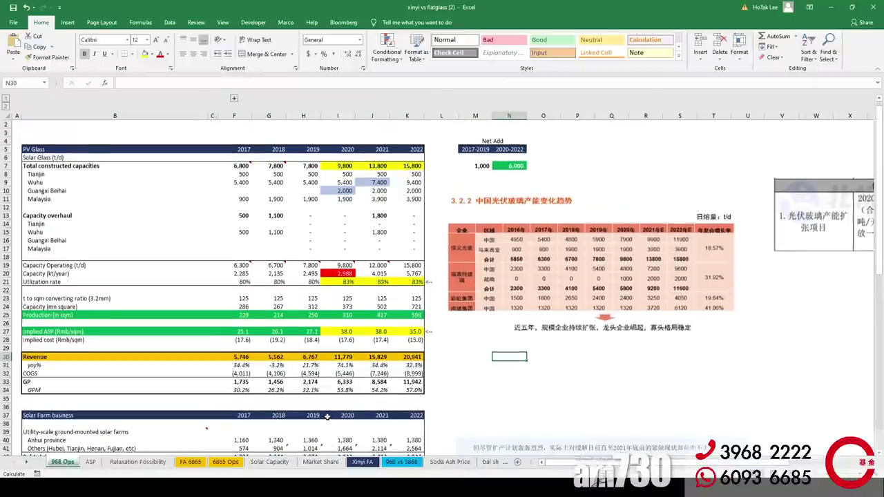
click(303, 147)
click(309, 390)
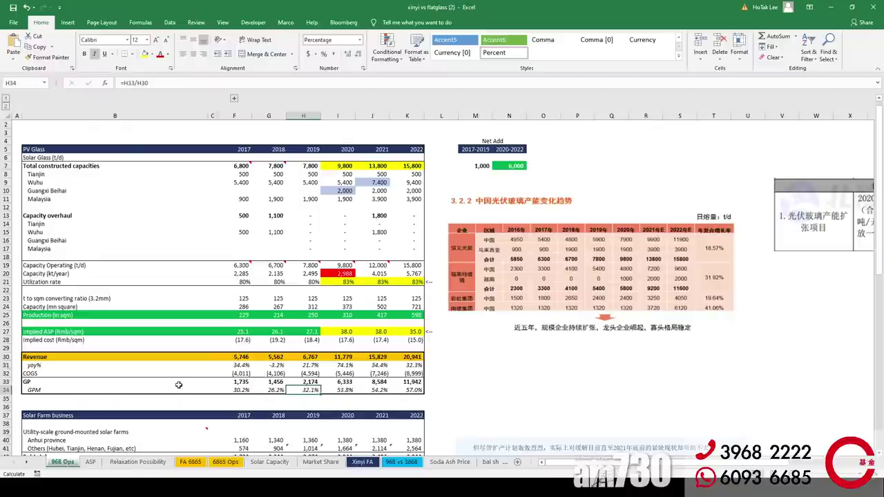
click(349, 391)
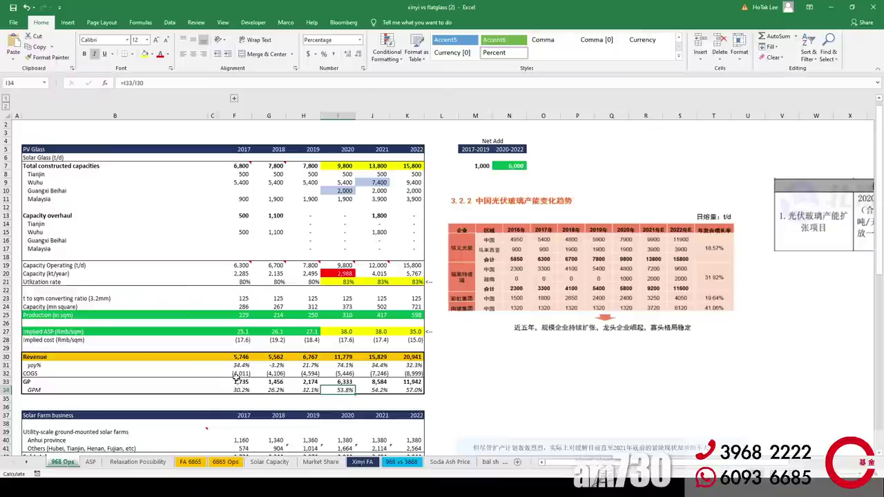
click(344, 332)
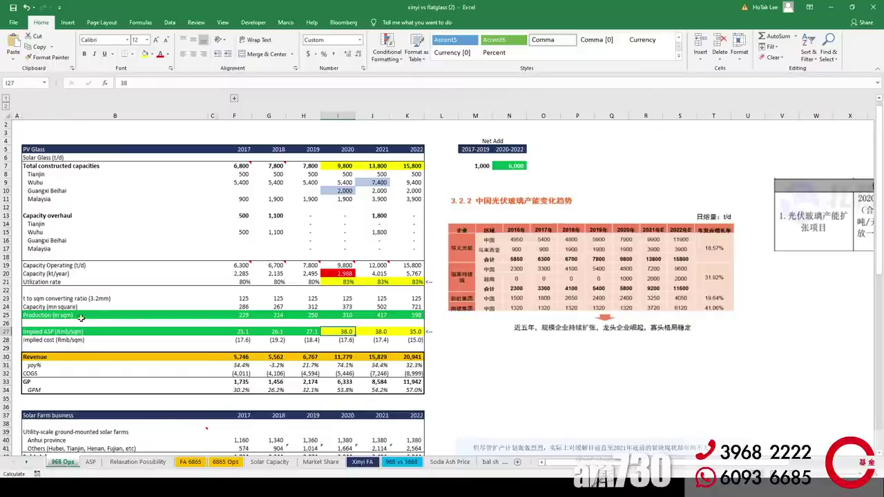
Step: Check Malaysia's 2021 constructed capacity and review the capacity rows for the Malaysia, Guangxi Beihai and Wuhu plants
click(45, 198)
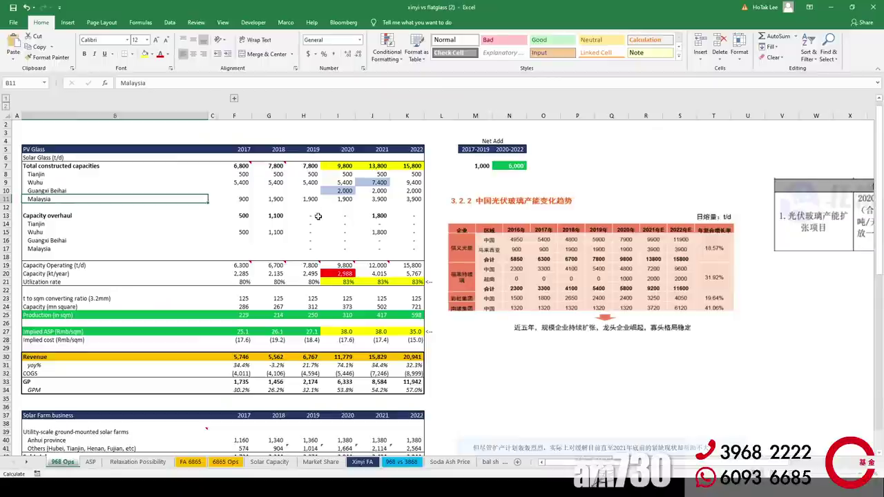
click(377, 198)
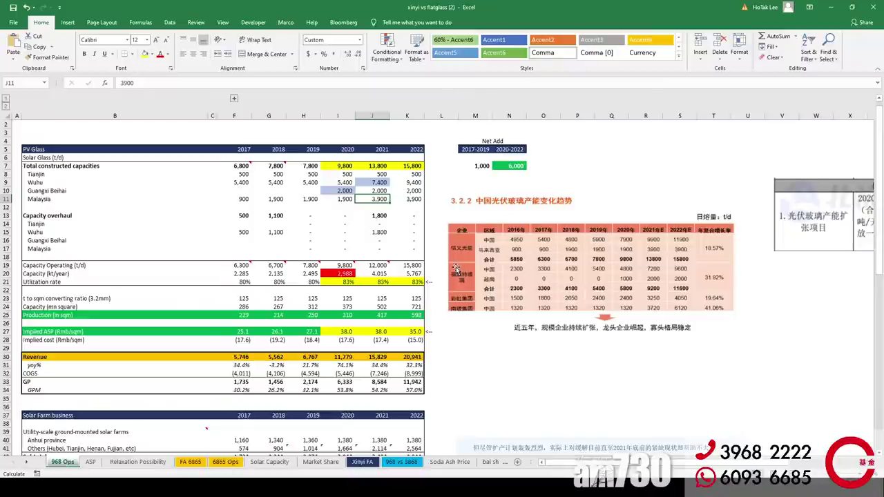
click(351, 238)
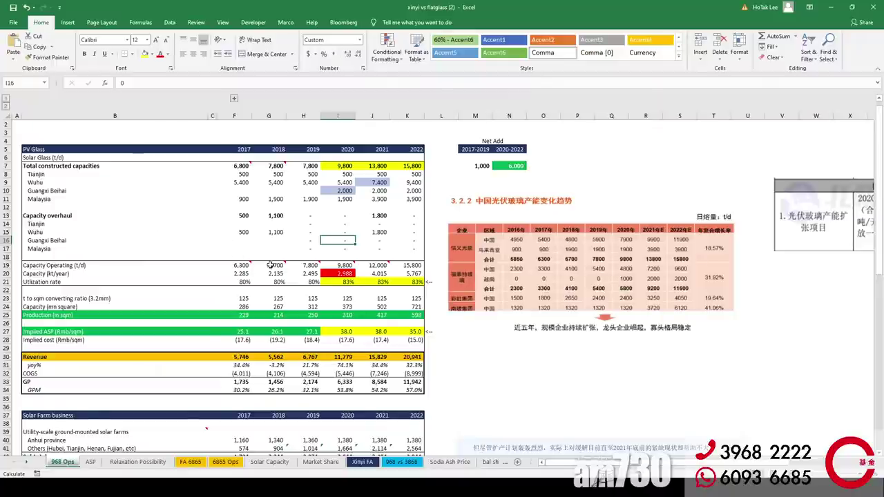
click(45, 232)
click(77, 201)
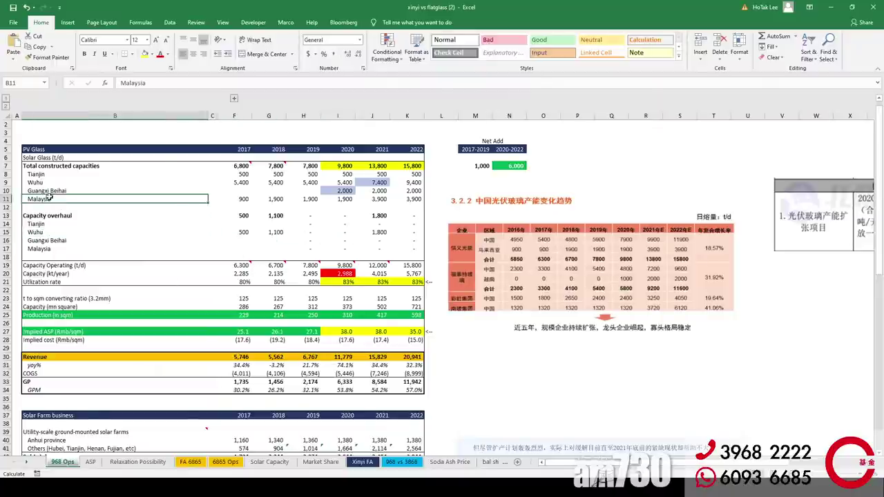
click(61, 189)
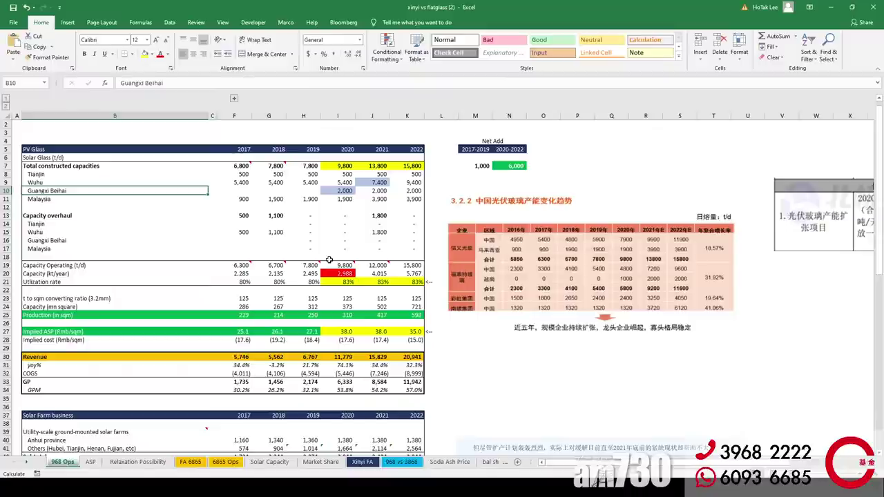
Step: Highlight the 2020-2022 capacity overhaul figures and the 2020-2022 total constructed capacities by plant
click(336, 215)
drag(350, 228, 410, 239)
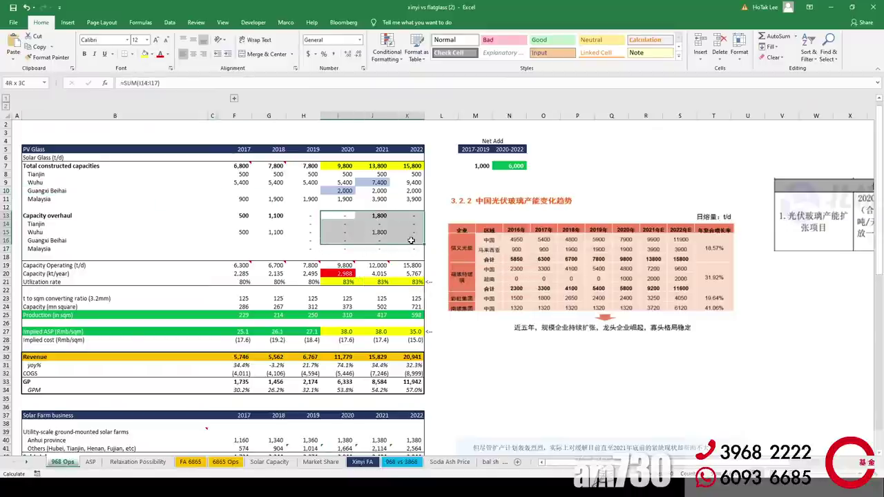
click(411, 182)
drag(407, 199, 344, 168)
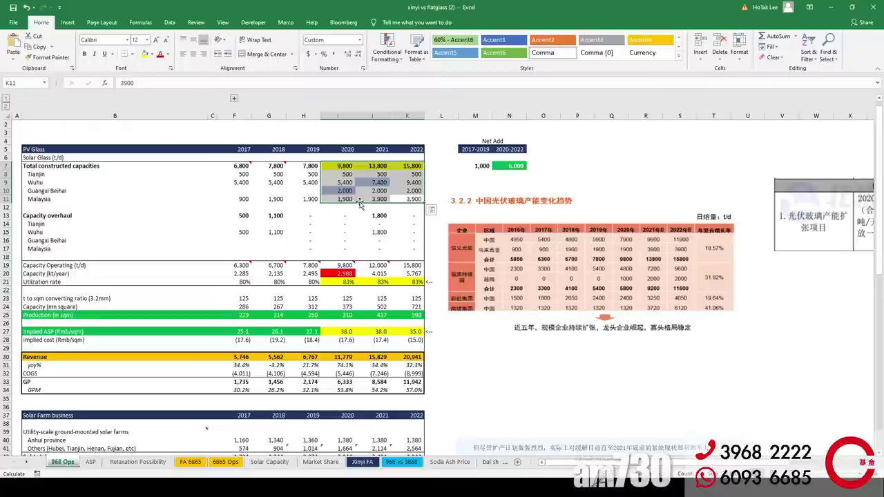
Step: Compare the utilization rate assumed for 2020 with the 2019 rate
click(38, 282)
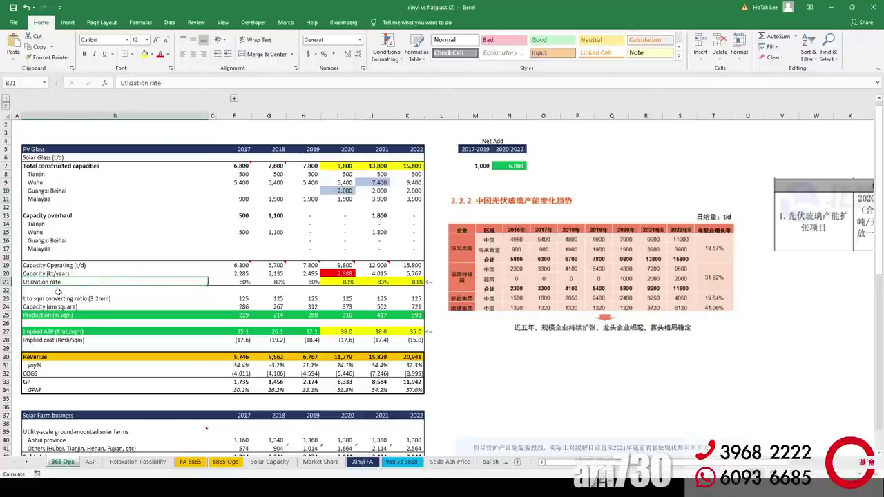
click(345, 282)
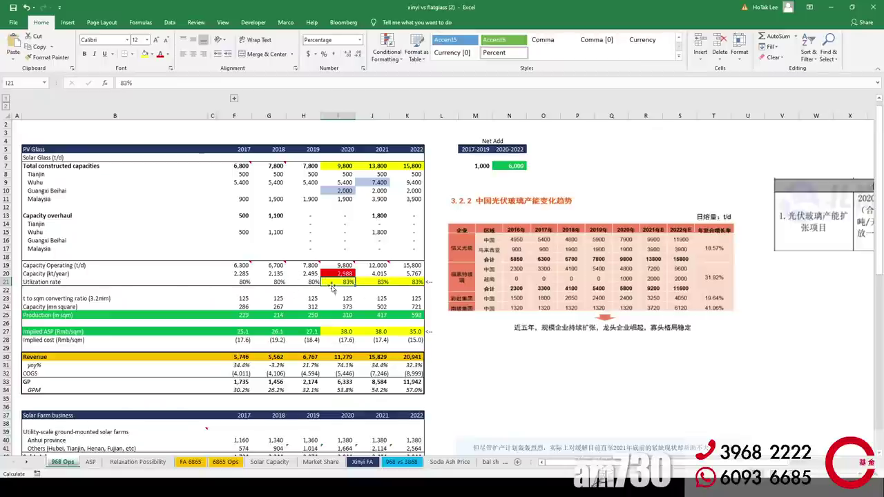
click(310, 280)
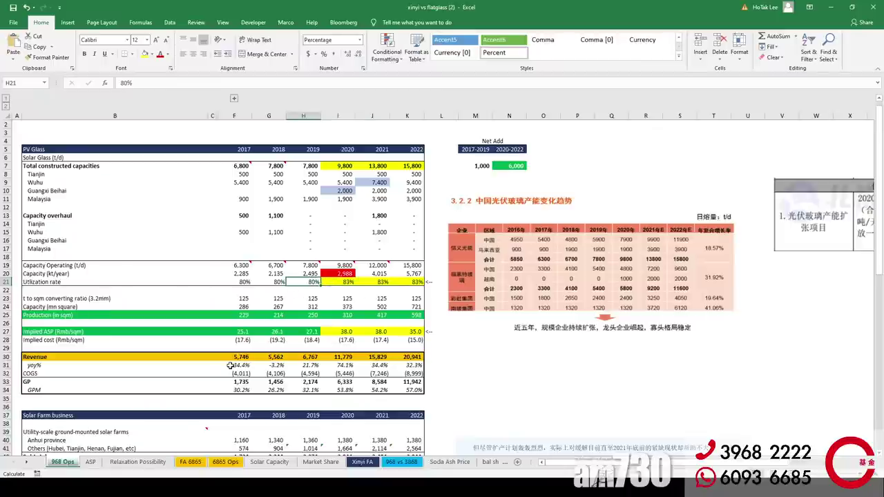
click(347, 283)
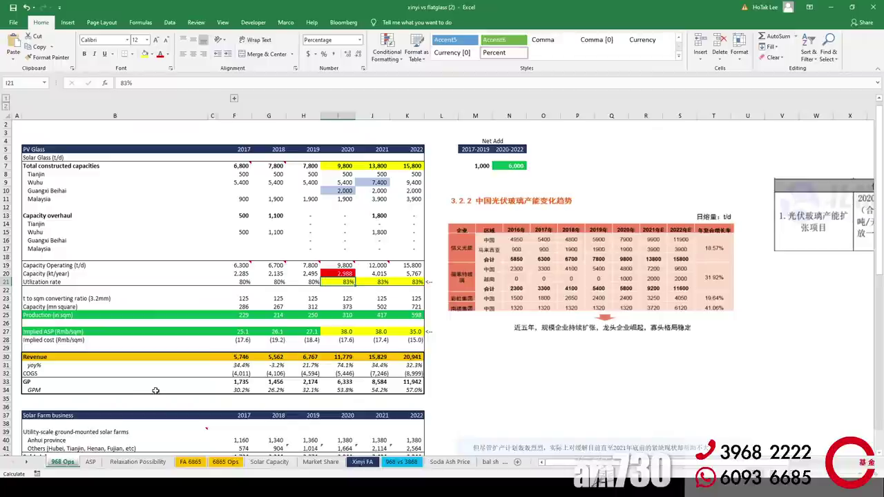
Step: Compare the net capacity additions for 2017-2019 and 2020-2022
click(474, 166)
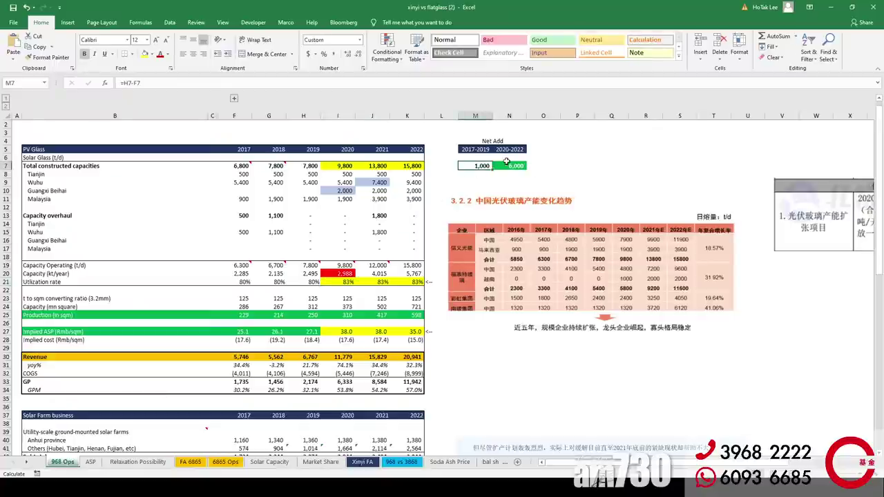
click(532, 173)
click(510, 166)
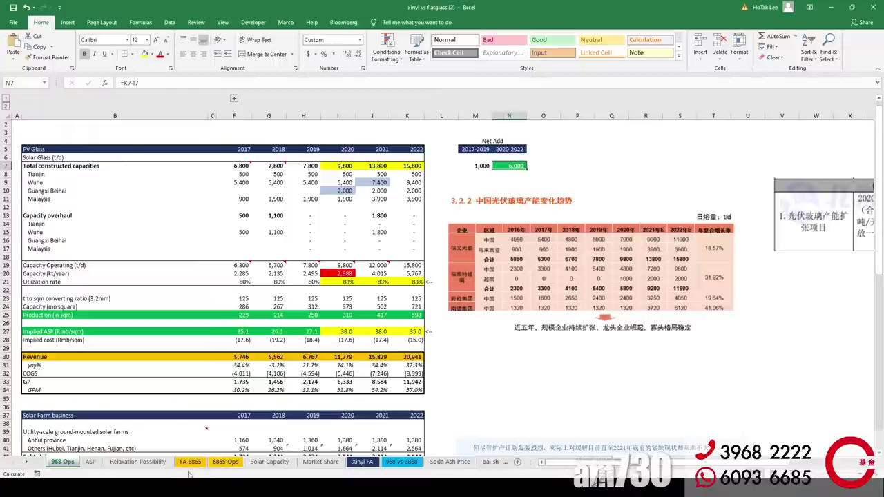
Step: Go to the Relaxation Possibility sheet and compare ending inventory and supply shortage for 2020E against 2021E-2025E
click(135, 462)
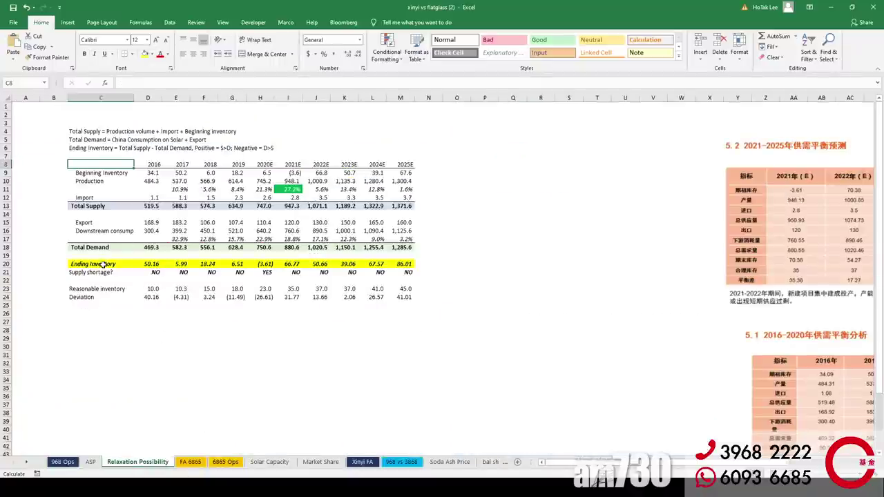
click(139, 220)
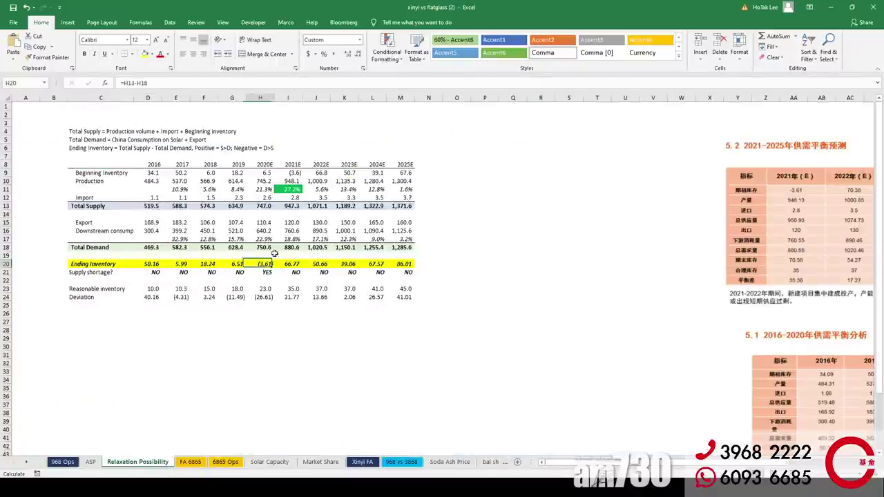
click(260, 97)
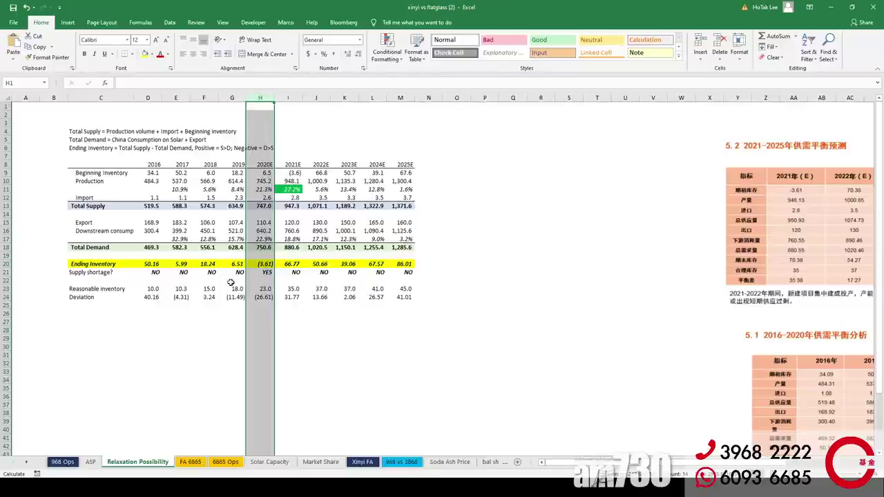
click(261, 273)
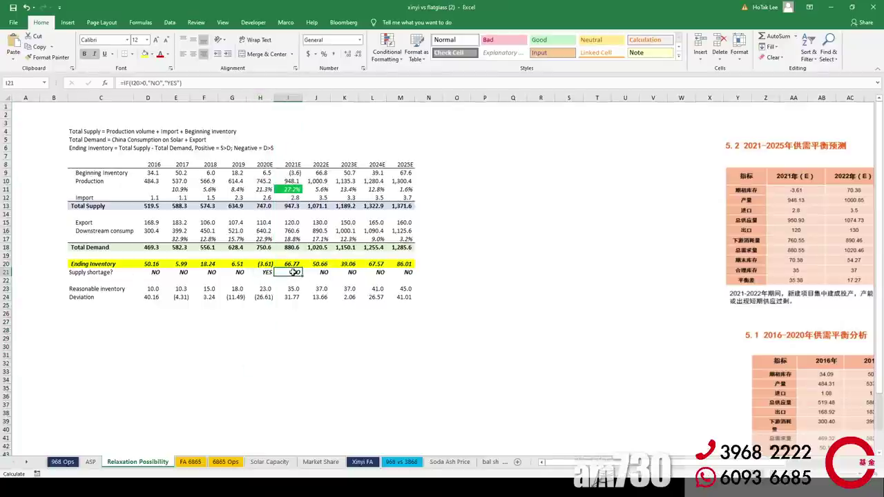
drag(288, 97, 406, 100)
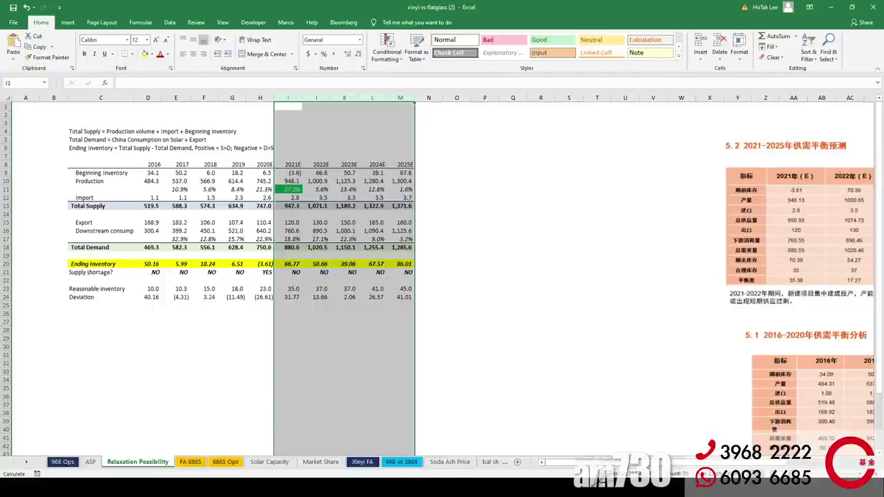
Step: Minimize the workbook, switch to the browser showing the am730 YouTube live stream, and maximize its window
click(826, 12)
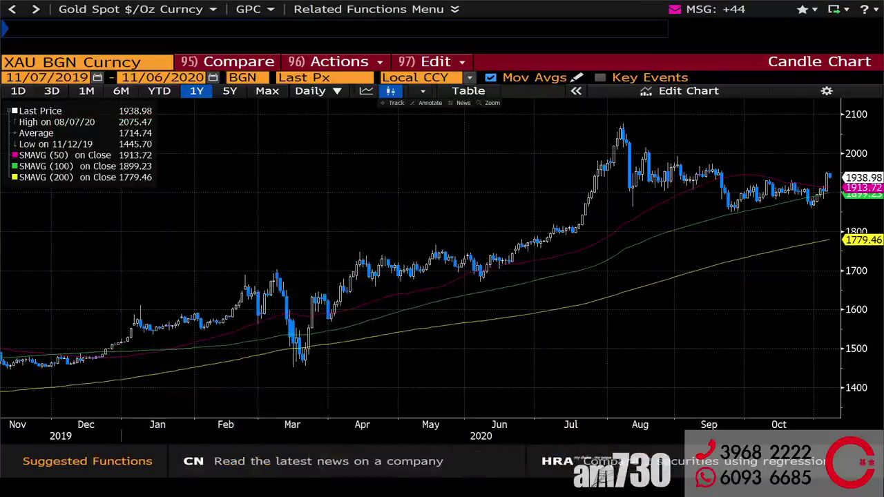
key(alt+Tab)
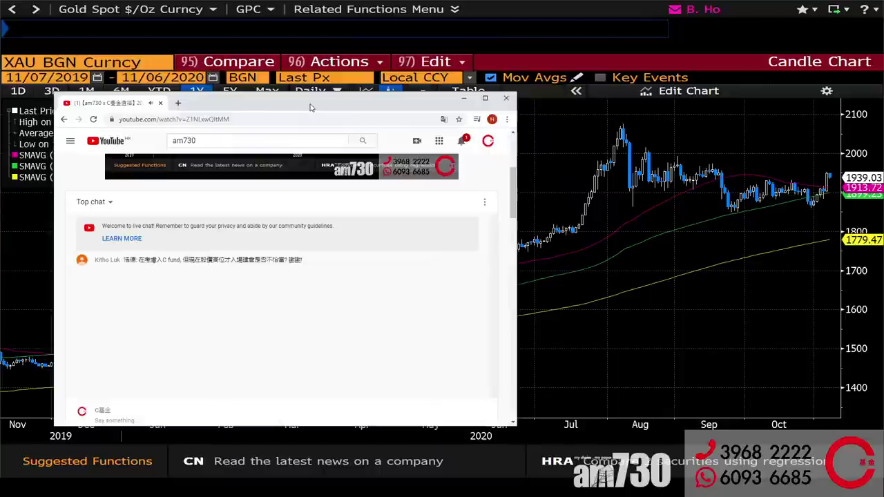
double_click(310, 107)
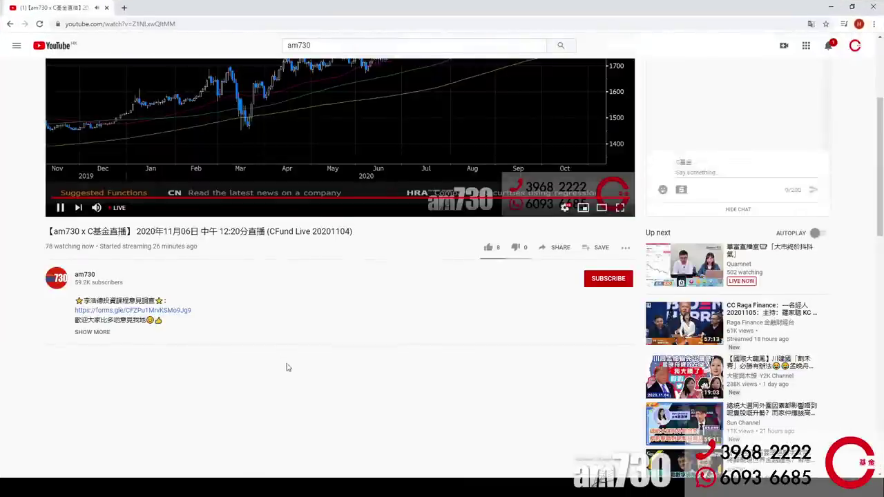
Step: Return to the beginning of the am730 stream page and highlight the viewer's C fund question in the live chat for reading
scroll(287, 367, up, 3)
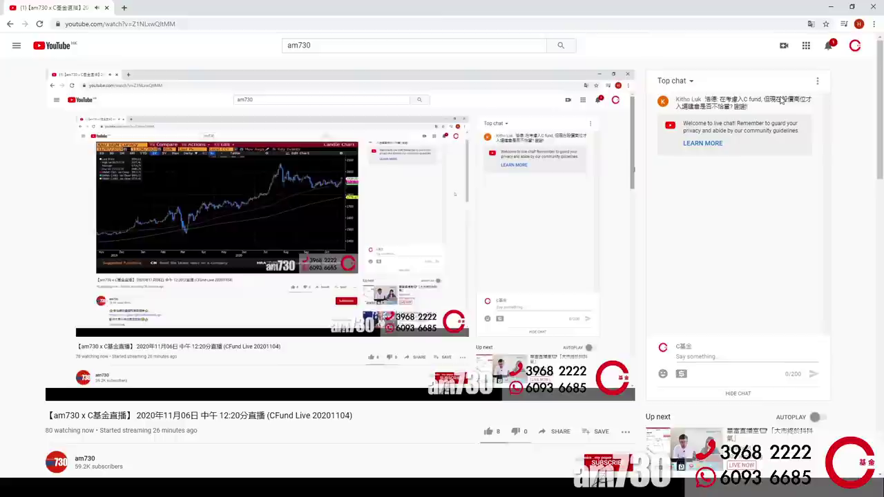
drag(743, 106, 723, 102)
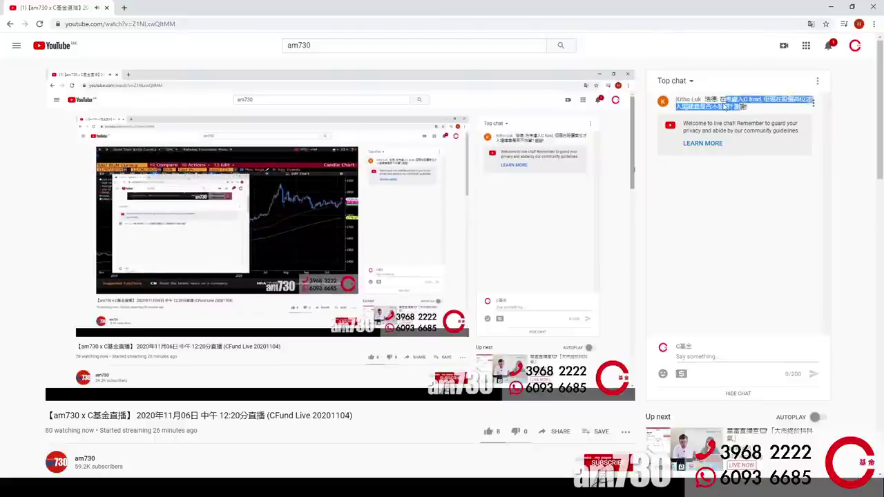
click(723, 105)
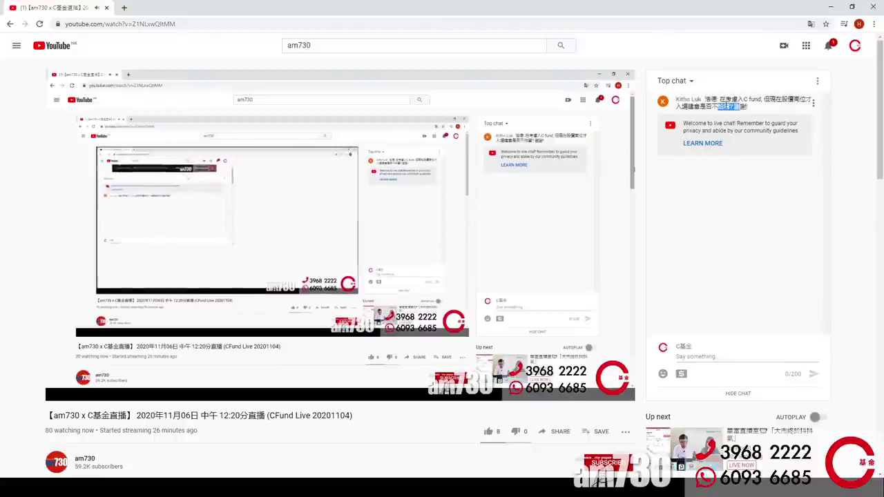
triple_click(772, 108)
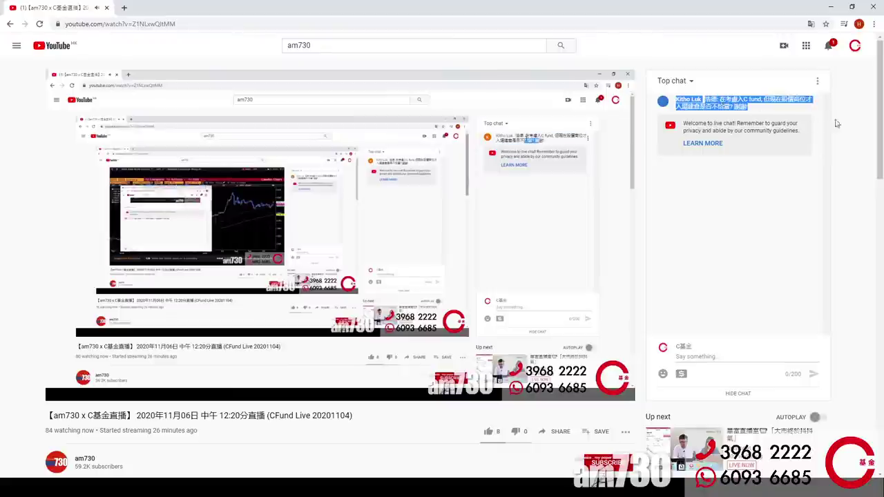
click(765, 108)
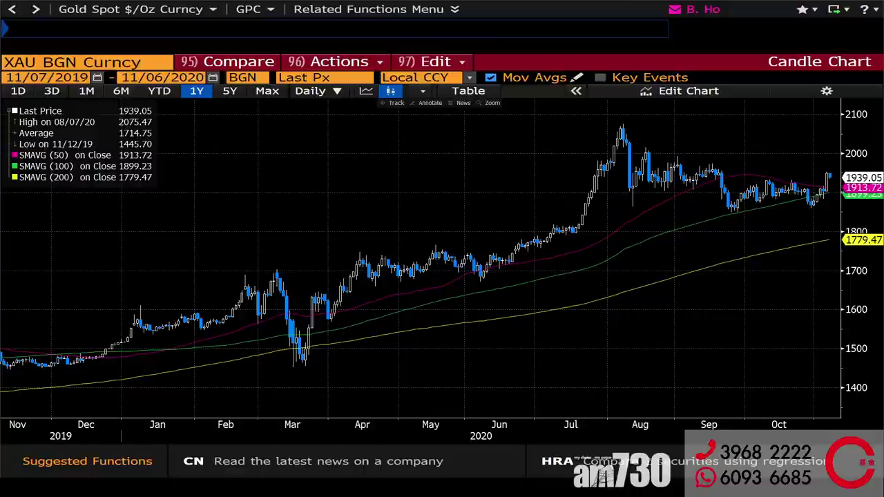
Step: Switch to the YouTube Studio live streaming window, maximize it, and go back to the earliest audience questions in the live chat
key(alt+Tab)
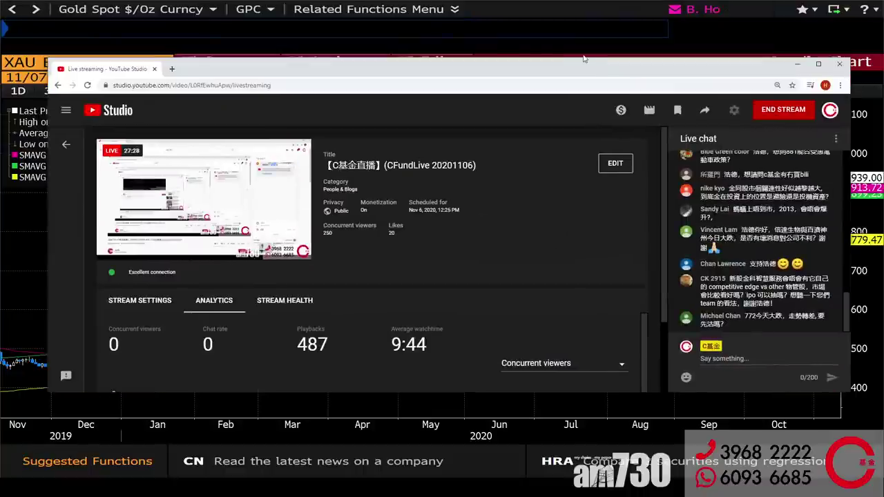
double_click(589, 66)
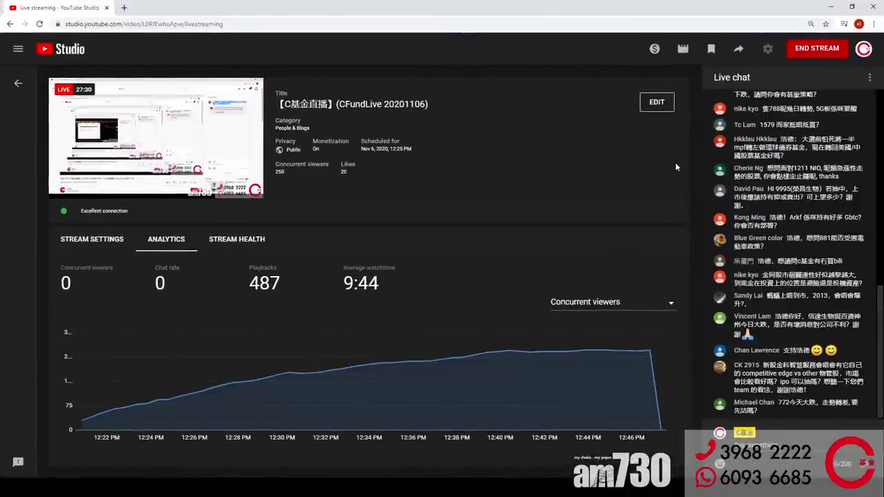
scroll(756, 302, up, 5)
scroll(756, 301, up, 3)
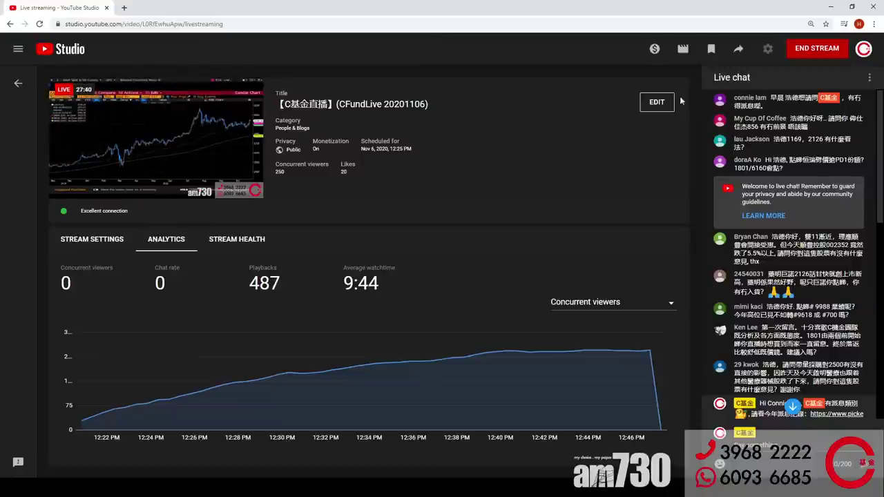
Step: Restore the YouTube Studio window to its smaller size and move it aside, keeping its live chat visible beside the gold chart
double_click(588, 14)
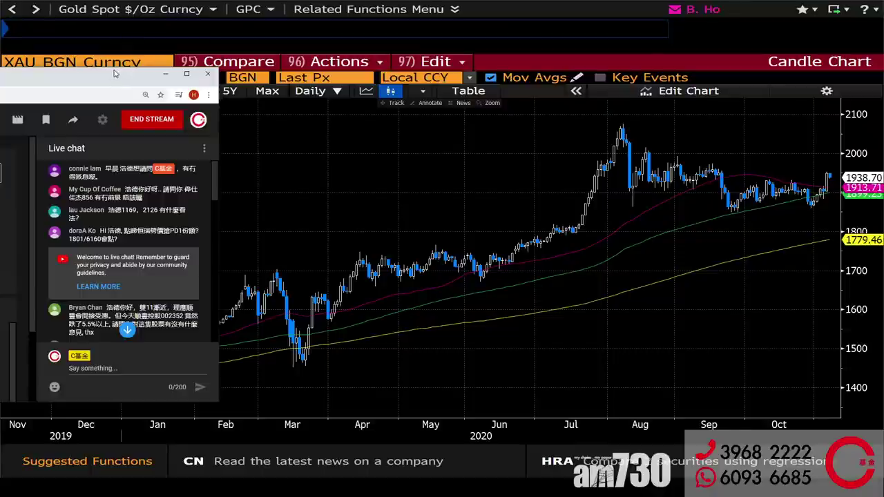
drag(115, 74, 105, 74)
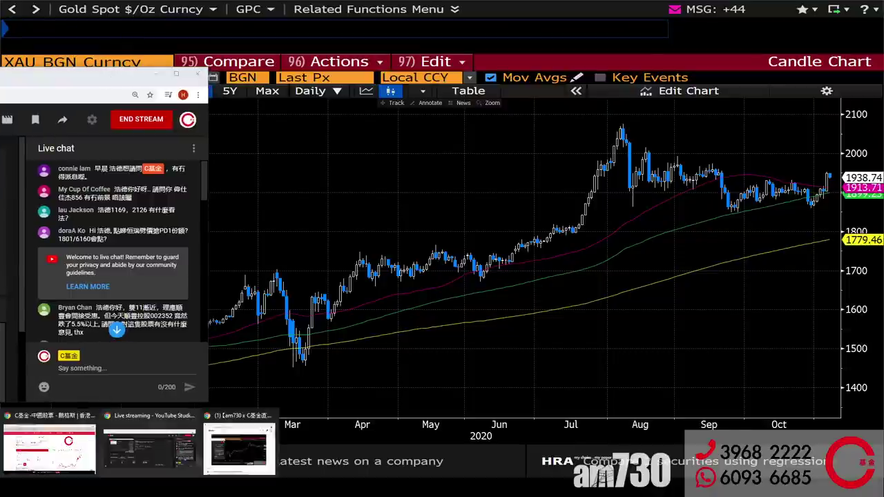